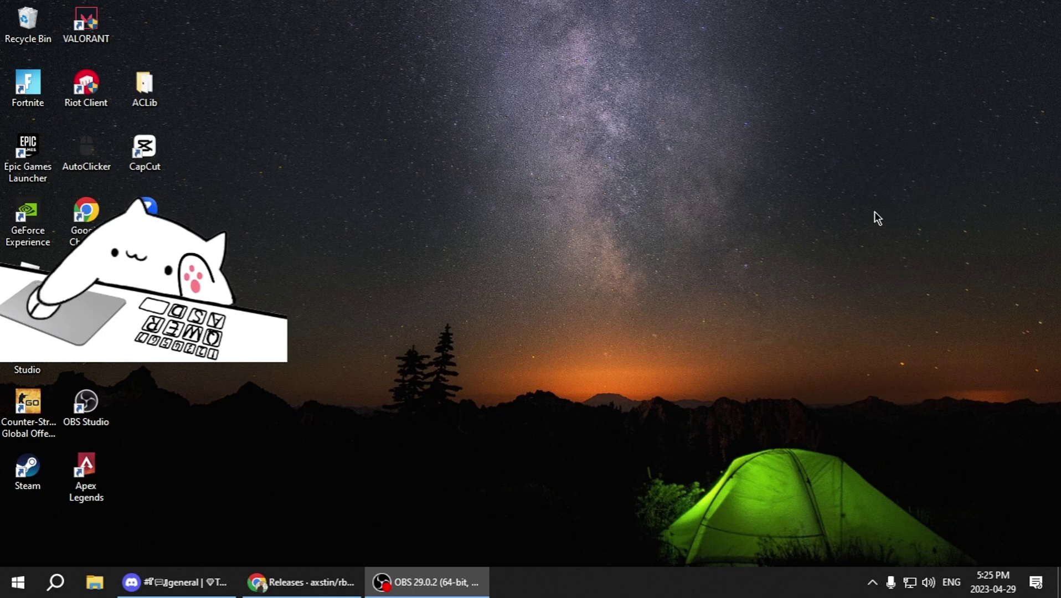
- Switch to the browser's rbxfpsunlocker releases page and review the Roblox FPS Unlocker v5.0 notes down to its assets
click(302, 582)
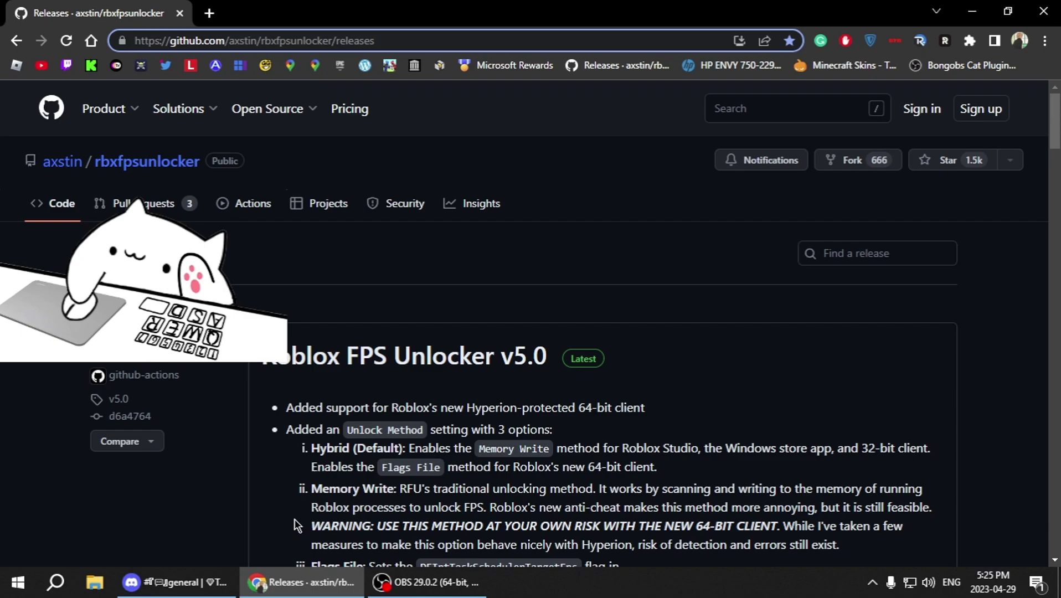
drag(390, 34, 126, 35)
click(391, 34)
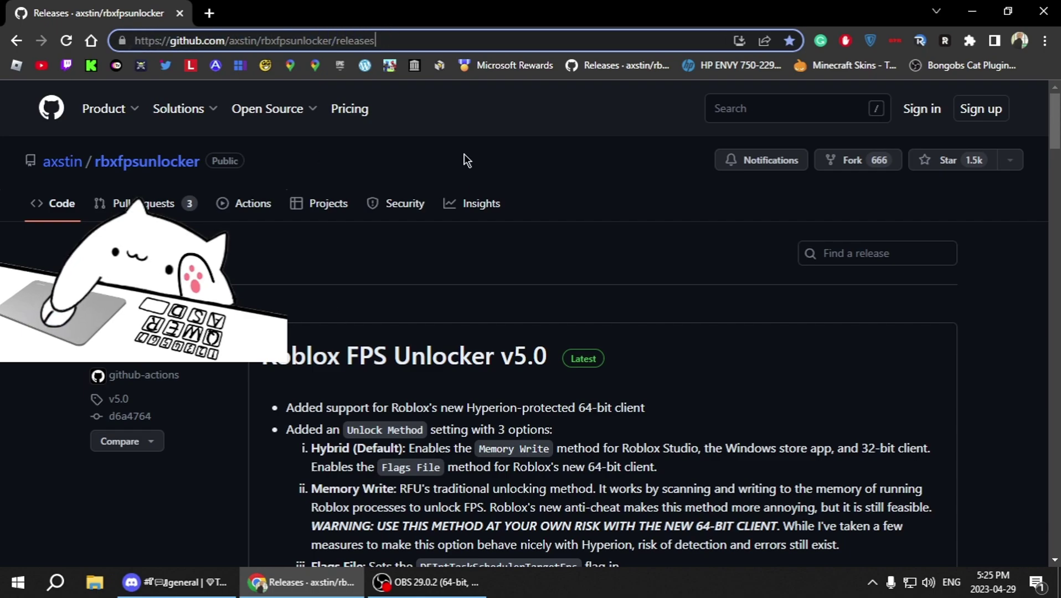
click(581, 274)
scroll(467, 285, down, 3)
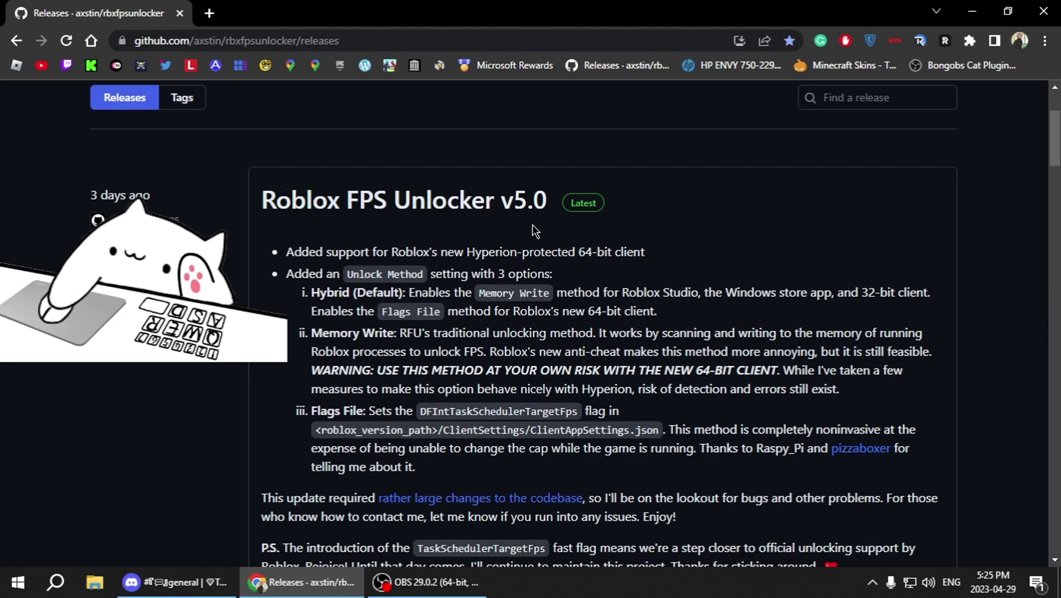
scroll(537, 232, down, 3)
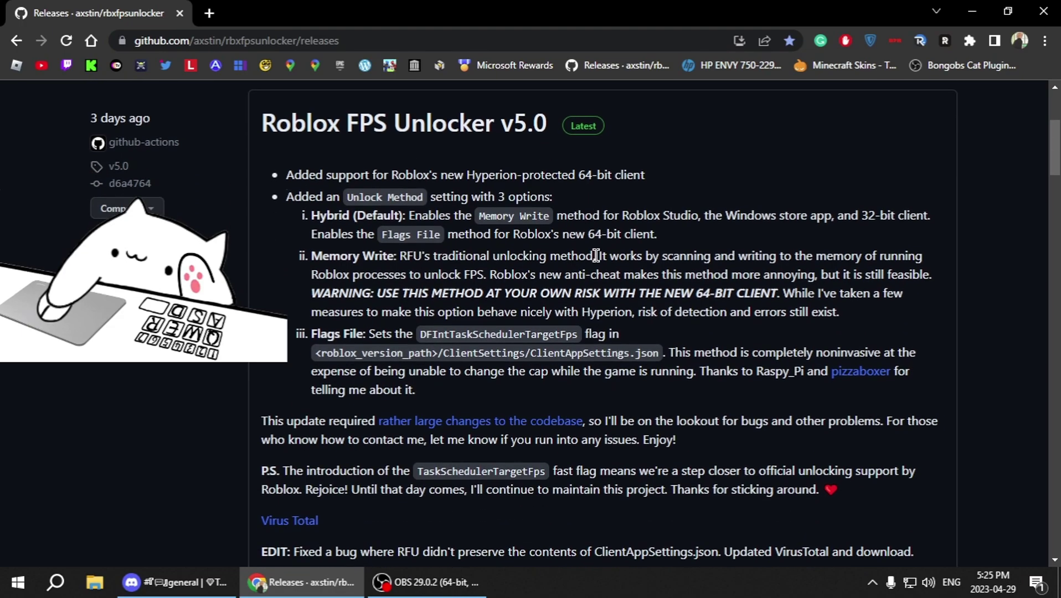
scroll(634, 224, down, 5)
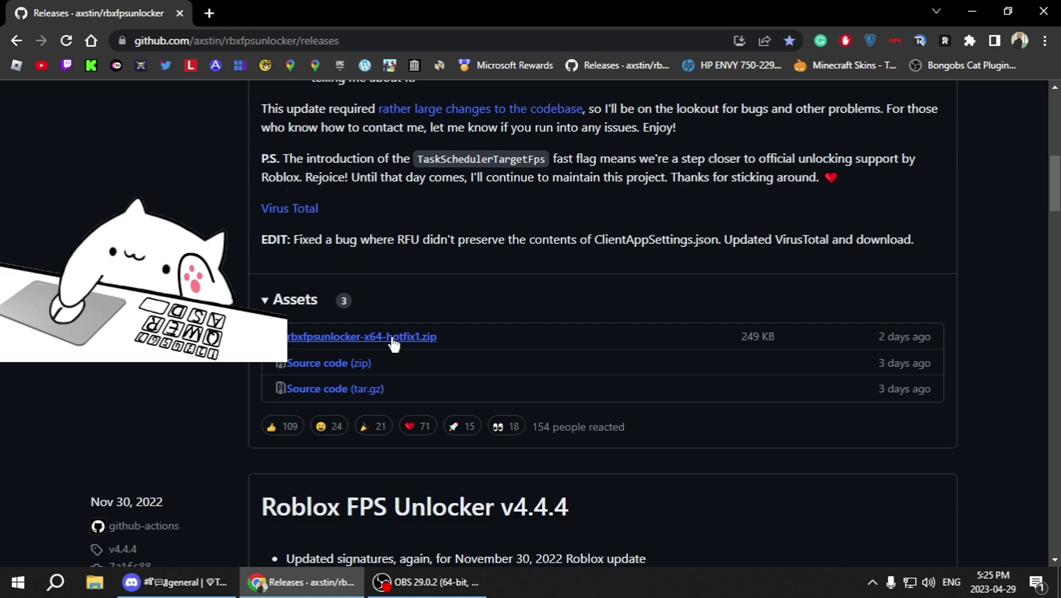
- Download rbxfpsunlocker-x64-hotfix1.zip to the Downloads folder and keep the flagged file
click(332, 339)
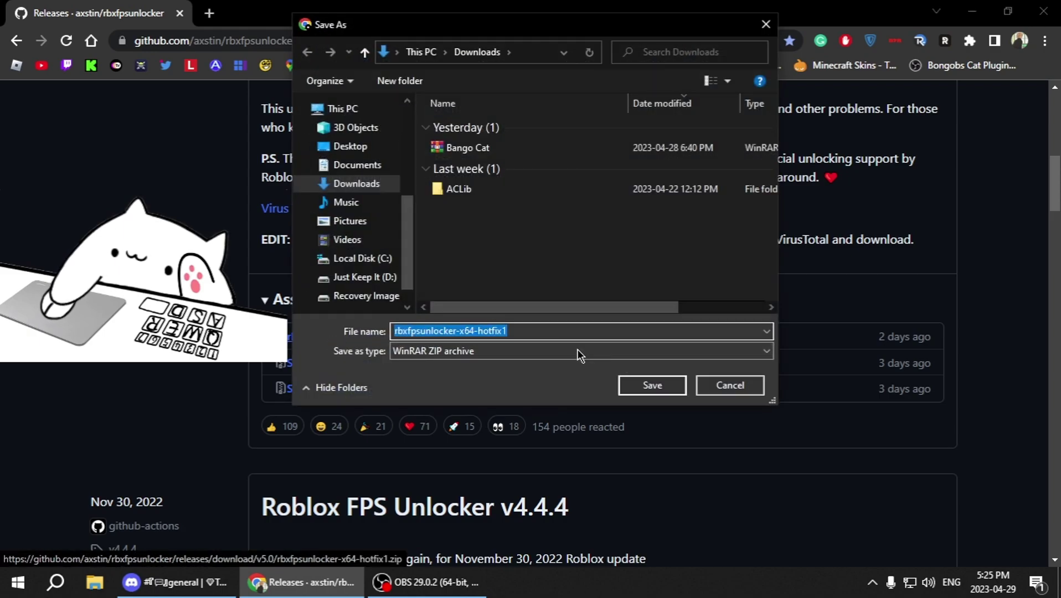
click(646, 386)
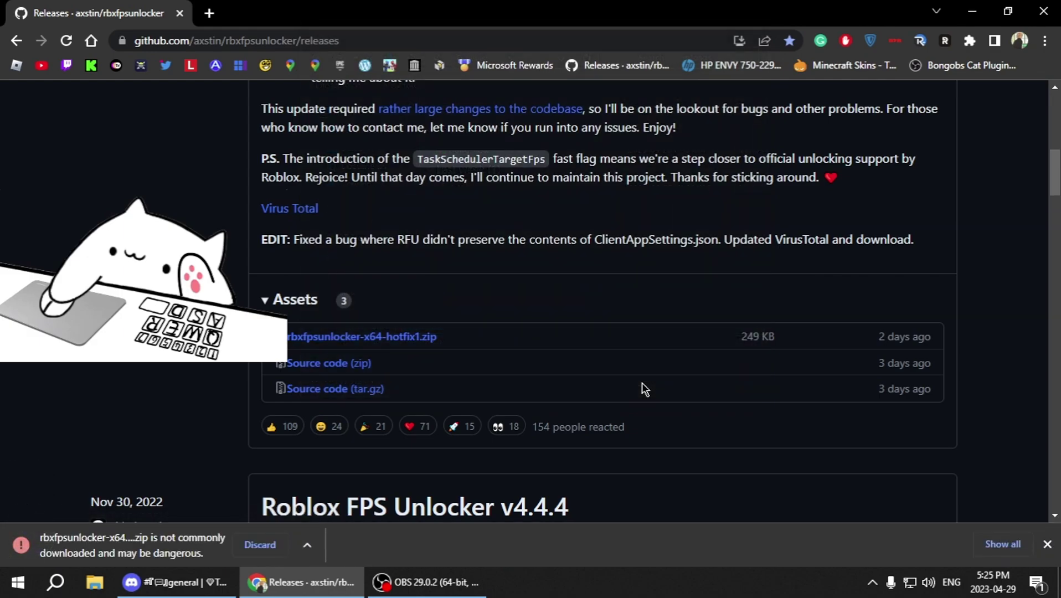
click(308, 548)
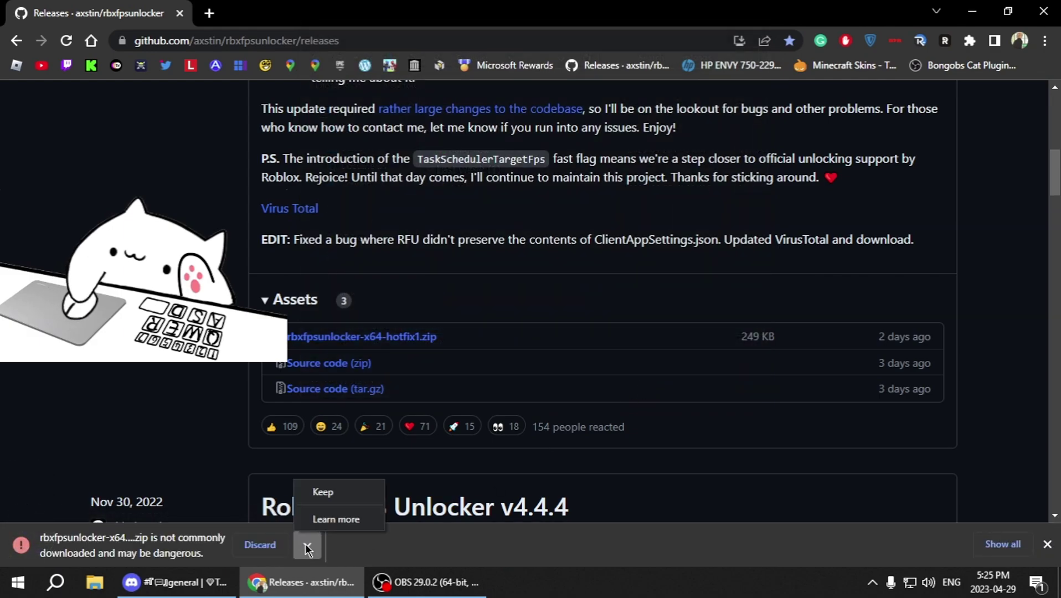
click(323, 492)
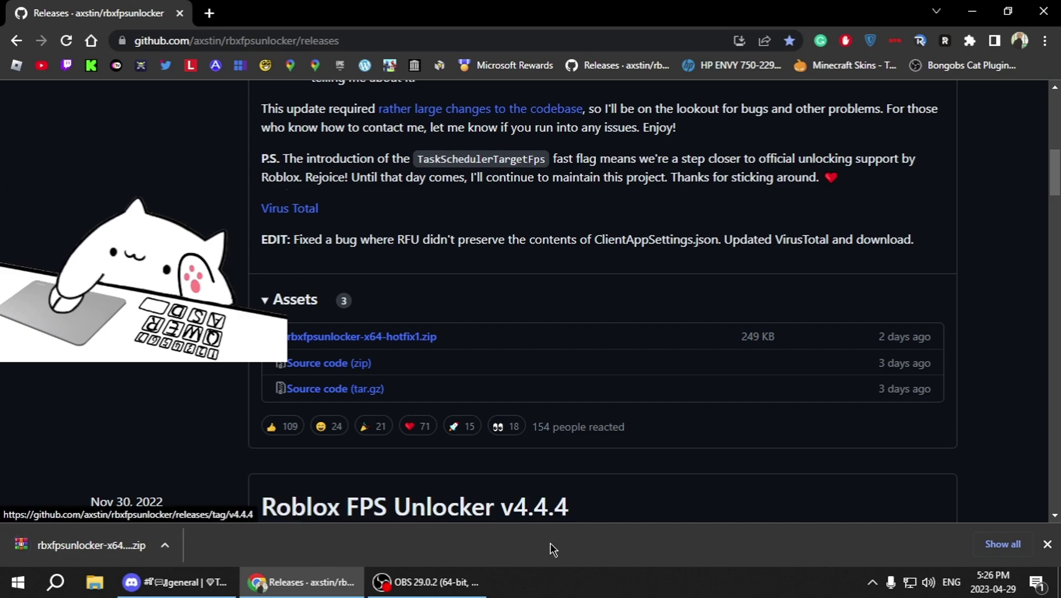
- Copy the downloaded rbxfpsunlocker-x64-hotfix1 archive from the browser to an open area of the desktop and close the browser
click(1007, 12)
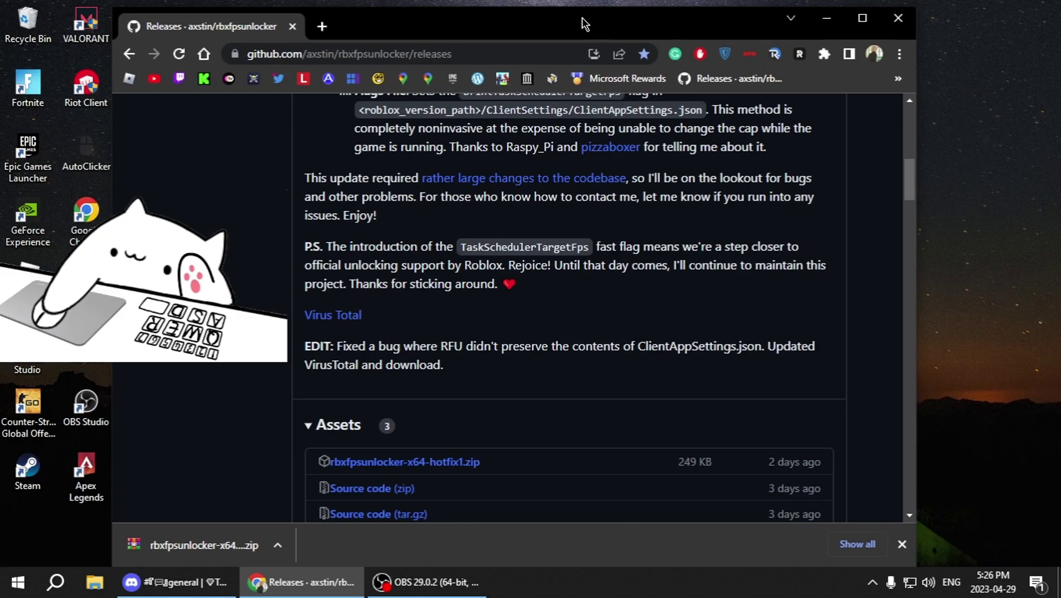
drag(584, 24, 861, 9)
drag(511, 533, 304, 457)
click(304, 473)
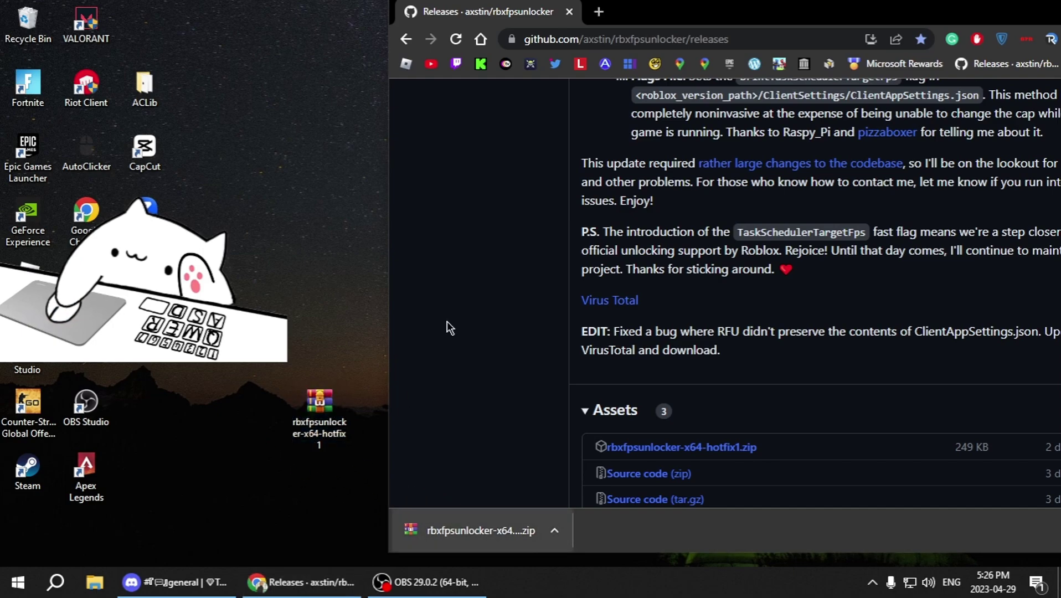
drag(904, 15, 613, 22)
click(885, 11)
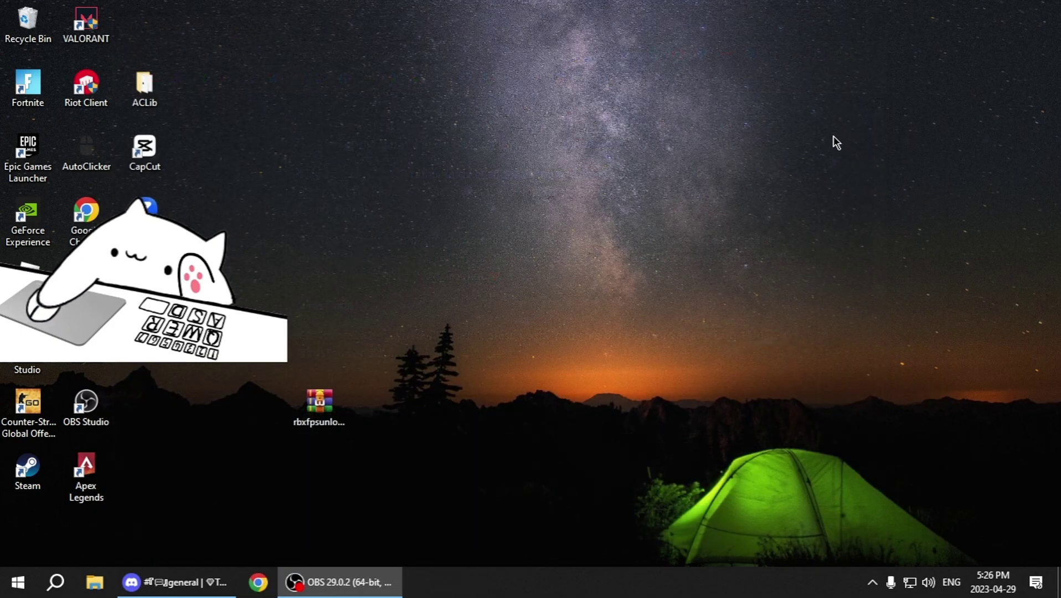
drag(714, 255, 715, 256)
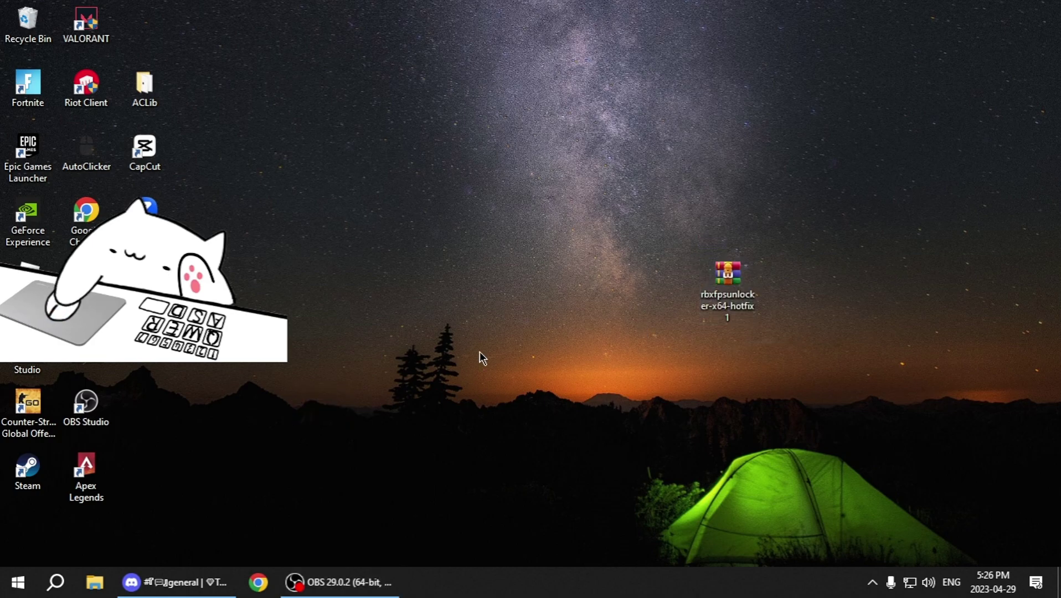
- Create a new desktop folder named Fps Unlocker
right_click(565, 181)
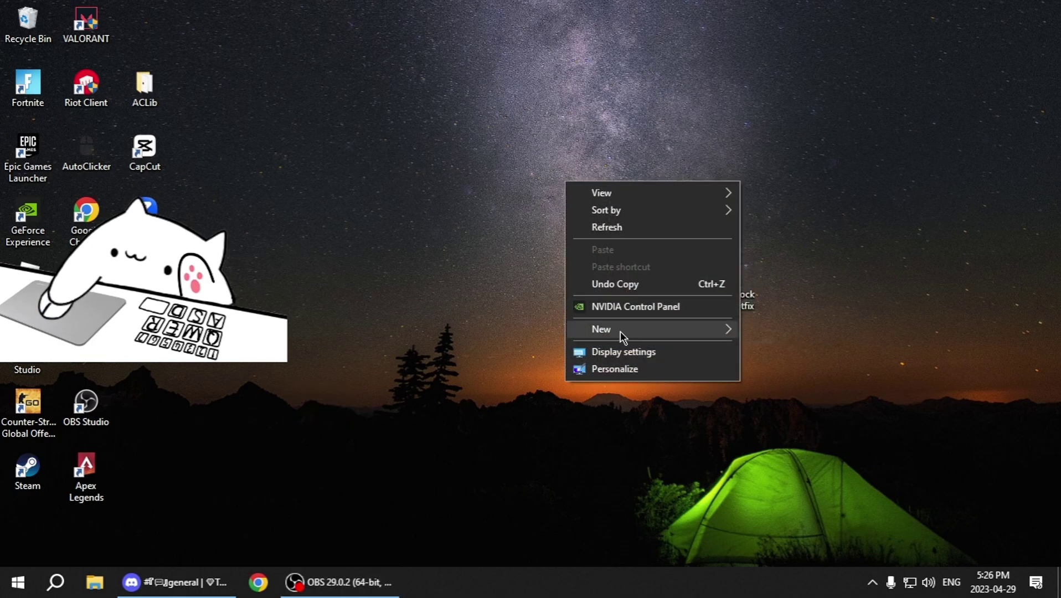
mouse_move(621, 331)
click(812, 333)
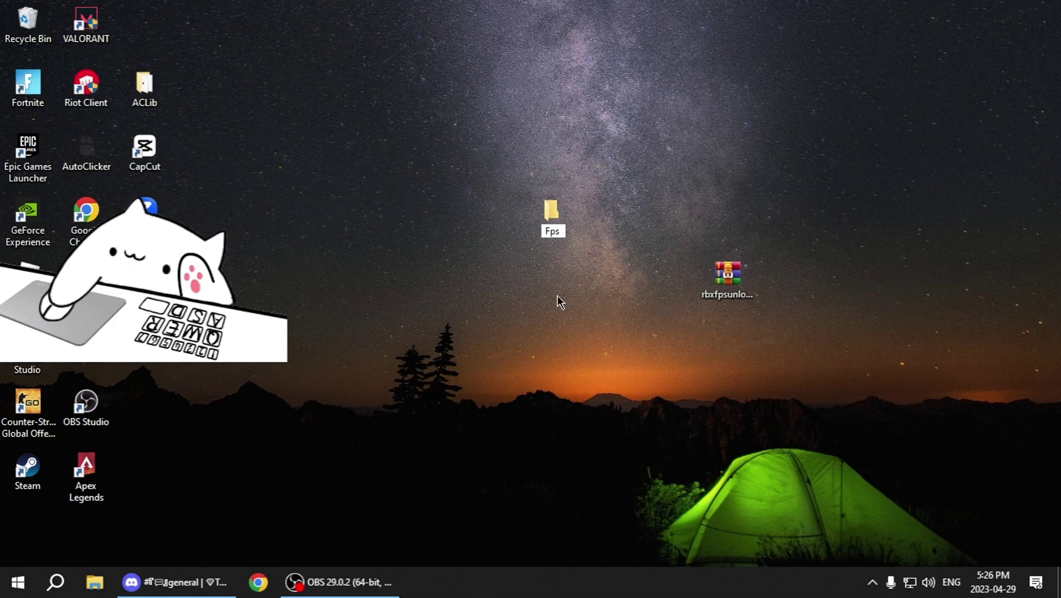
text(Fps Unlocker)
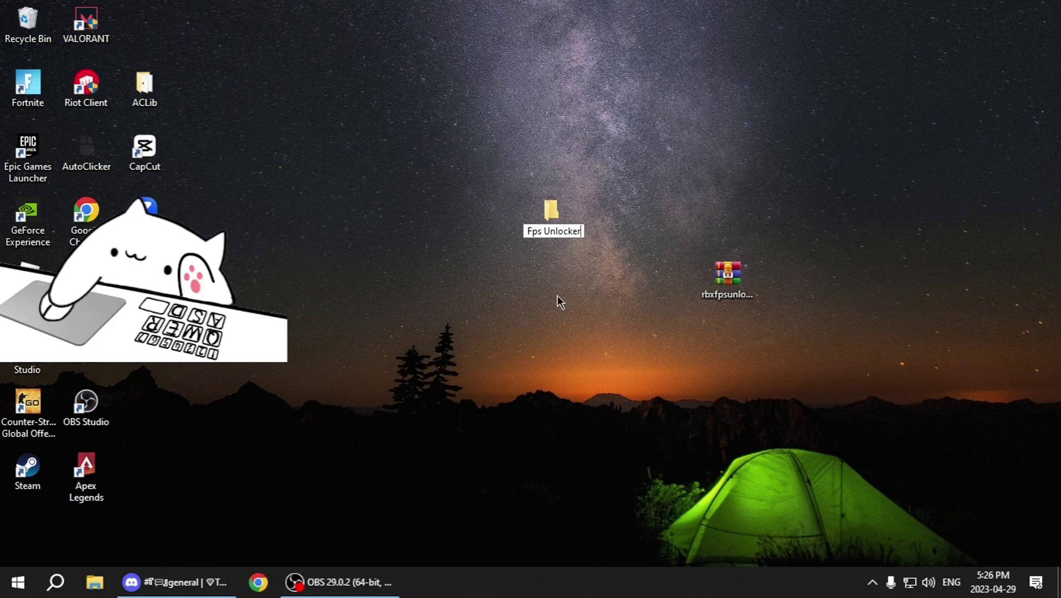
key(Return)
click(558, 295)
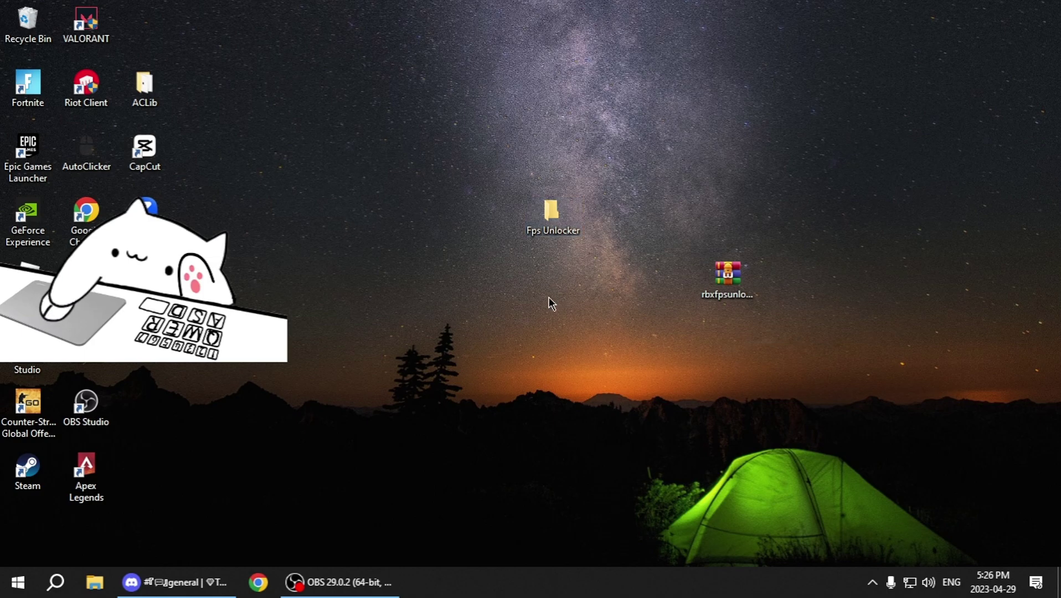
- Move the rbxfpsunlocker-x64-hotfix1 archive into the Fps Unlocker folder and open that folder
drag(739, 291, 554, 222)
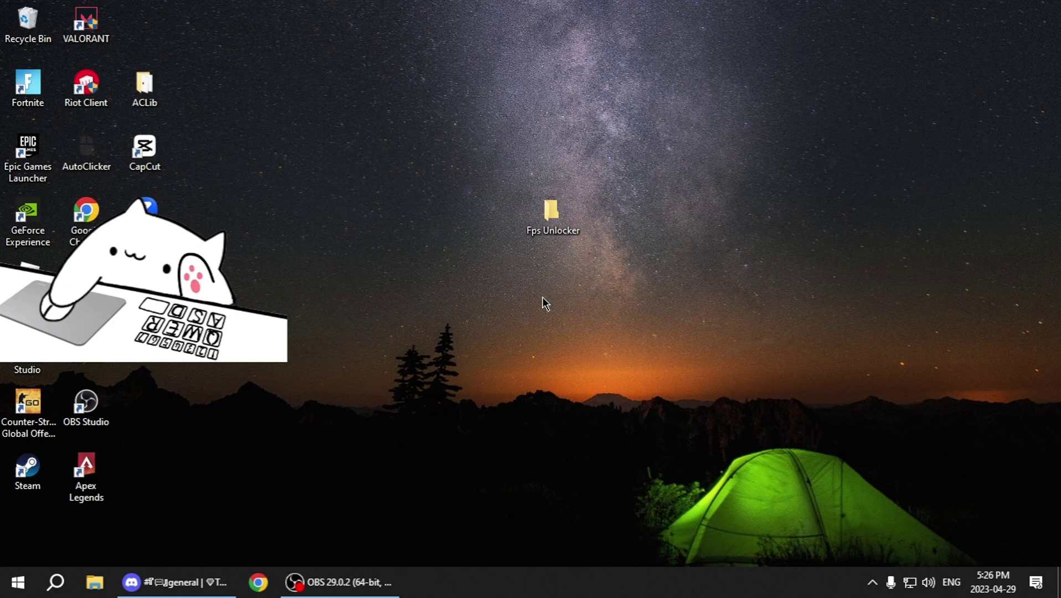
double_click(552, 233)
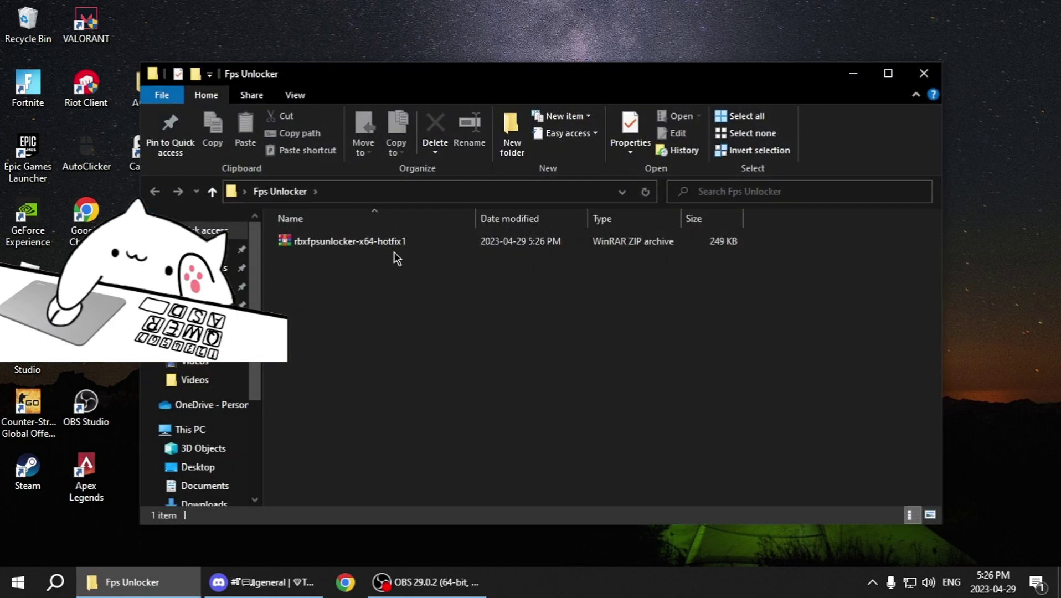
- Open the rbxfpsunlocker-x64-hotfix1 archive in WinRAR to inspect its contents, and close it again
click(391, 244)
double_click(391, 244)
drag(475, 73, 749, 79)
drag(652, 81, 612, 77)
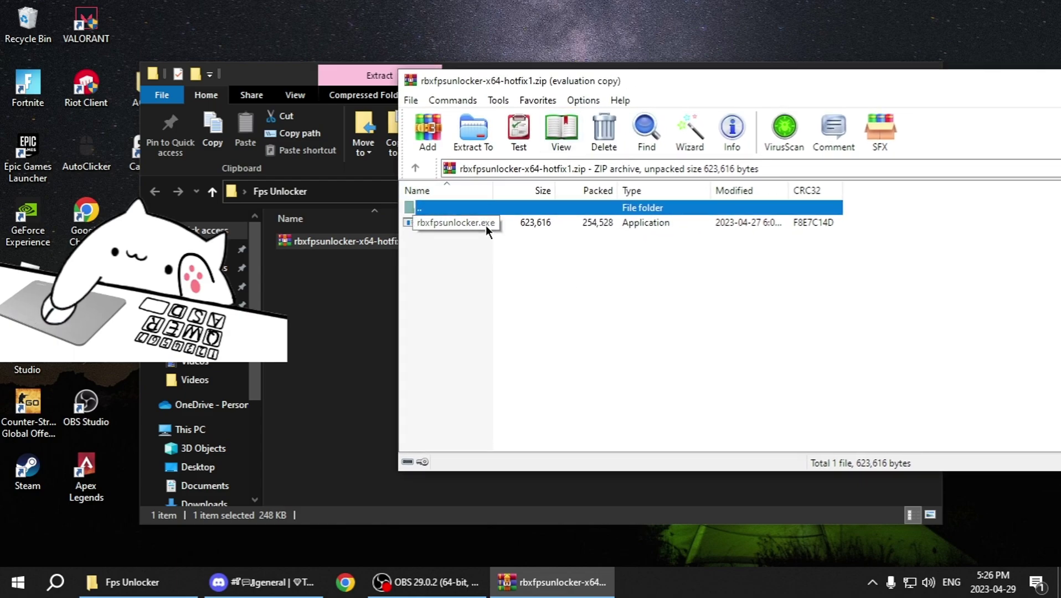
drag(991, 83, 743, 77)
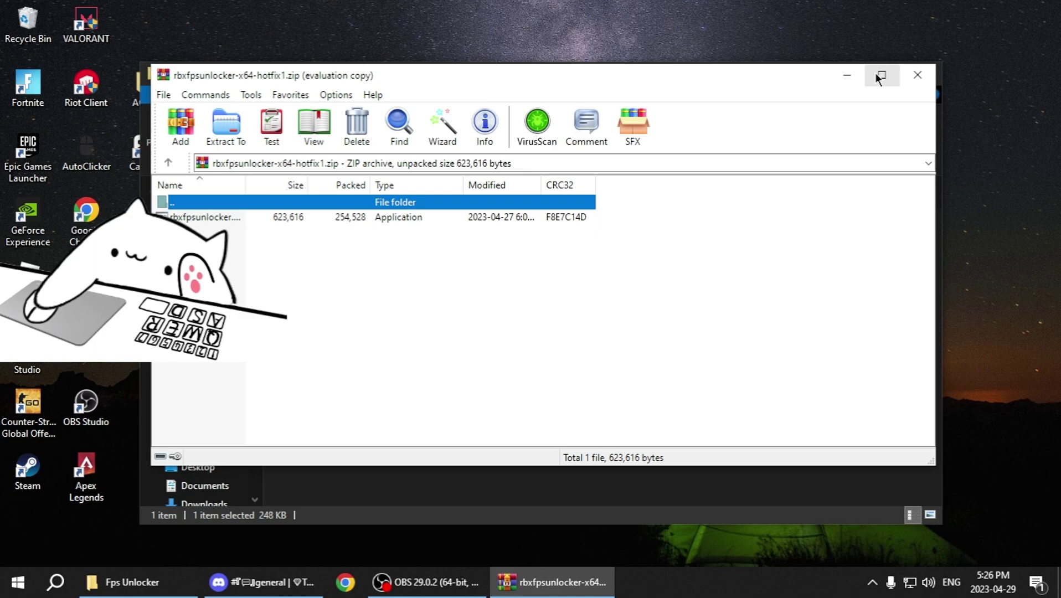
click(882, 74)
click(1008, 9)
click(915, 78)
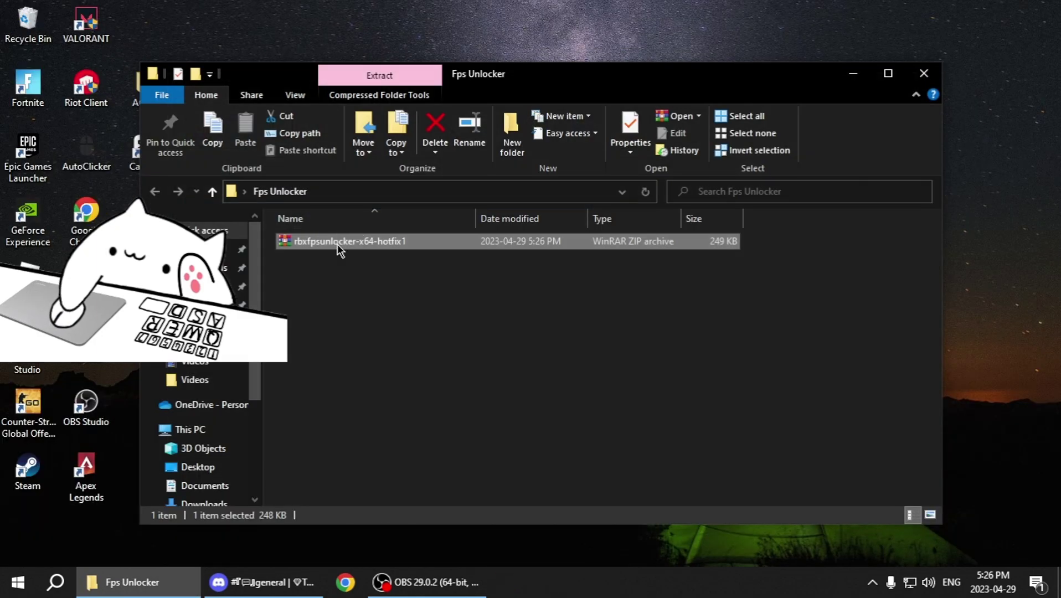
- Extract the rbxfpsunlocker-x64-hotfix1 archive directly into the Fps Unlocker folder
right_click(339, 245)
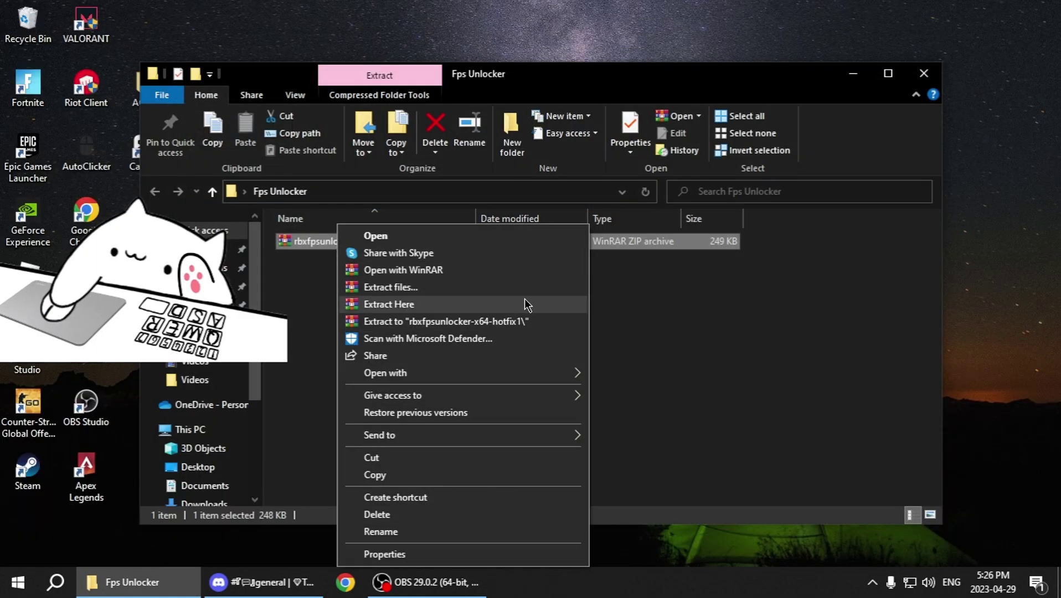
click(487, 304)
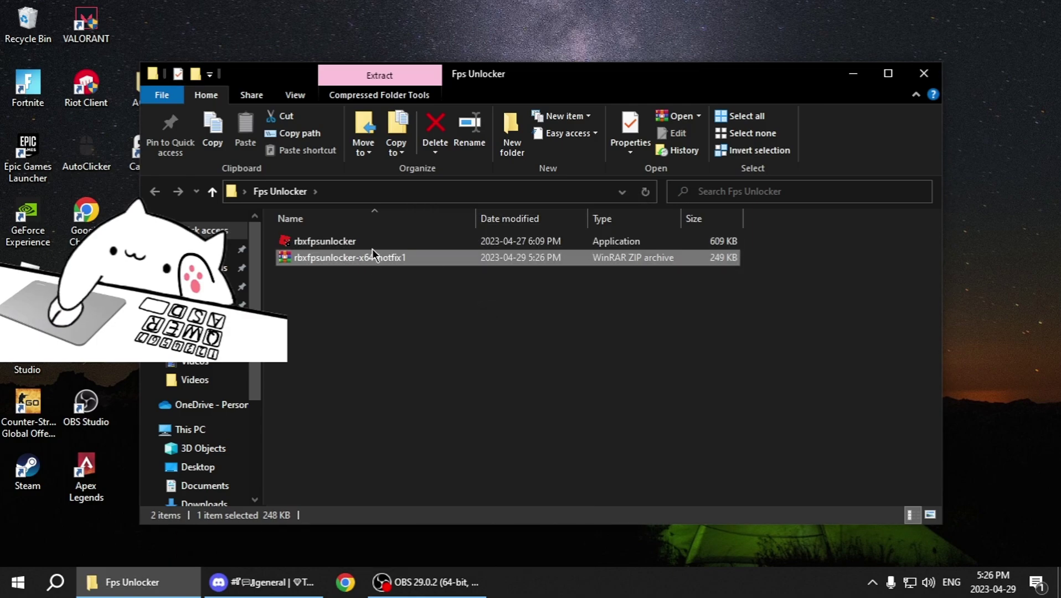
click(516, 315)
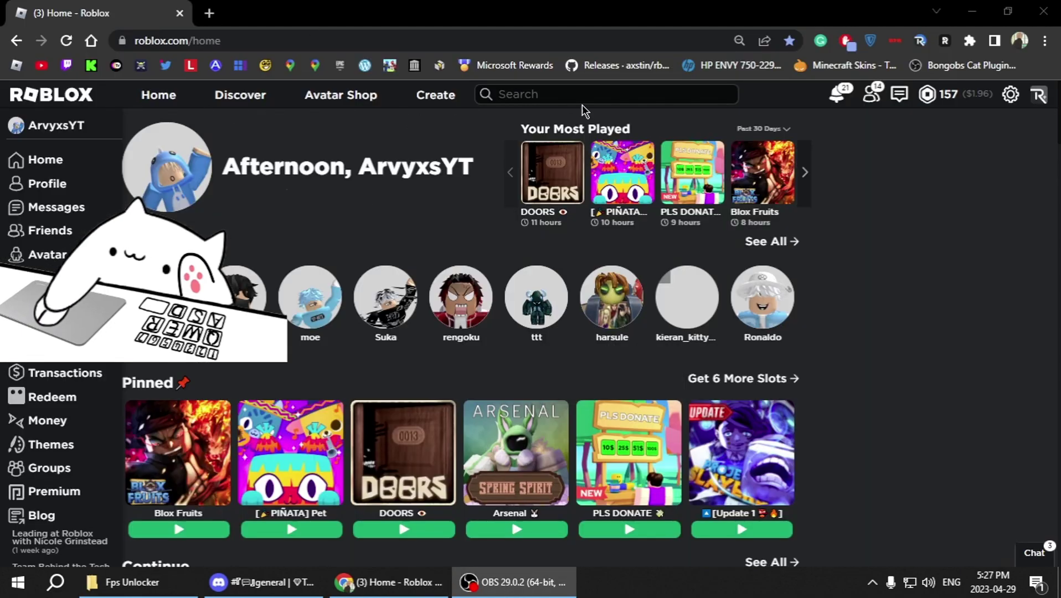
- Search the Roblox site for "flat" and launch the Flat experience
click(582, 97)
text(flat)
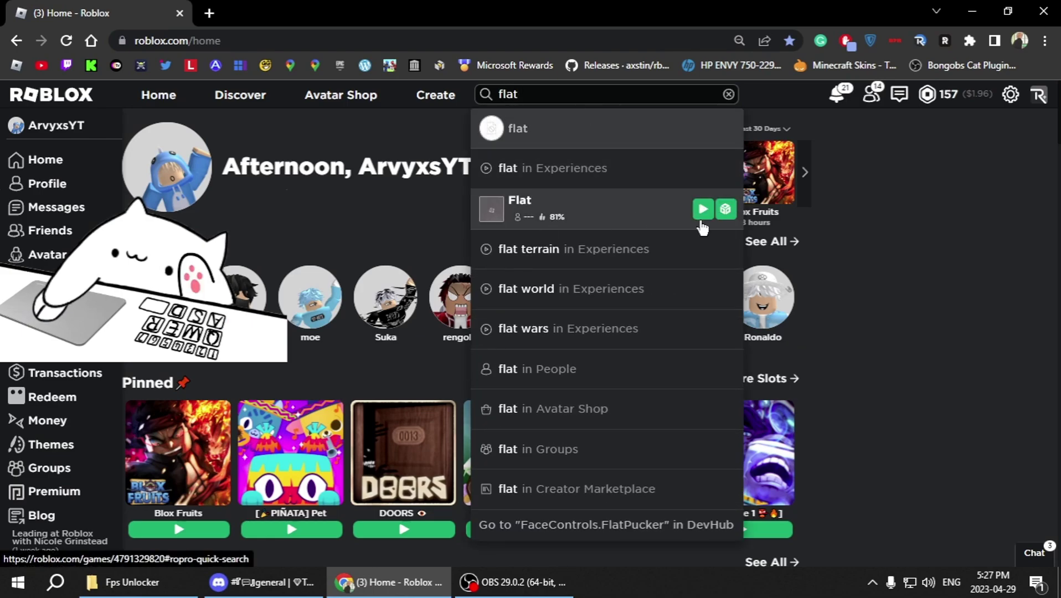
click(703, 216)
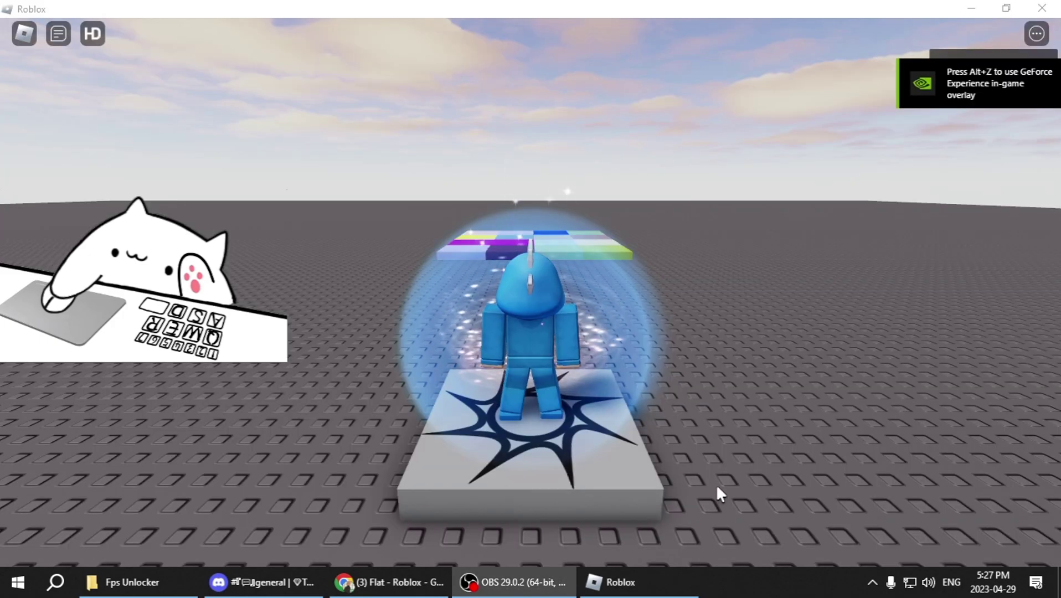
- Walk the character around the Flat baseplate to try out the running game
click(655, 381)
key(w)
key(s)
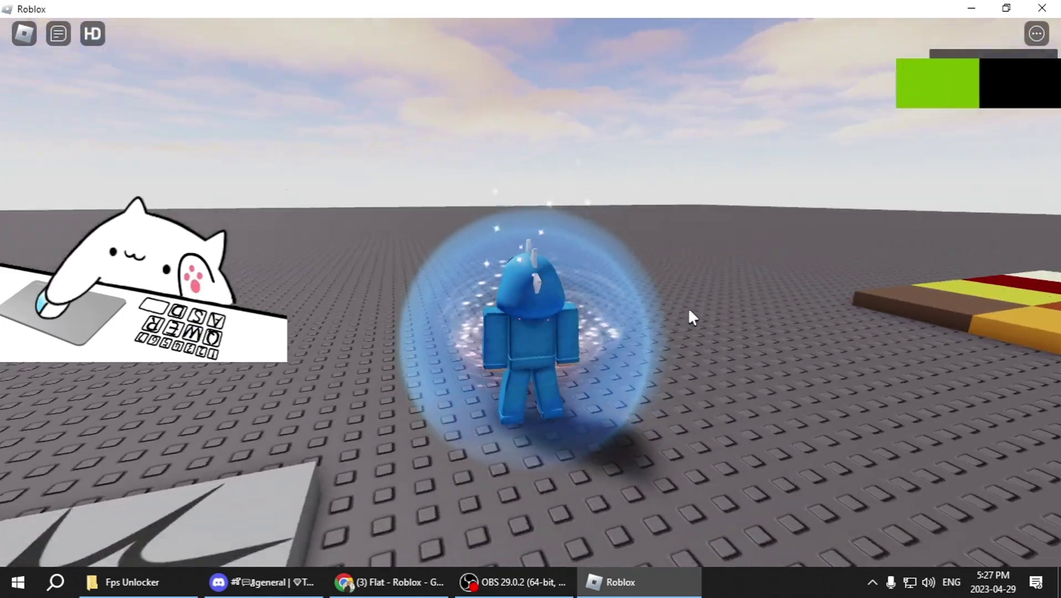
key(s)
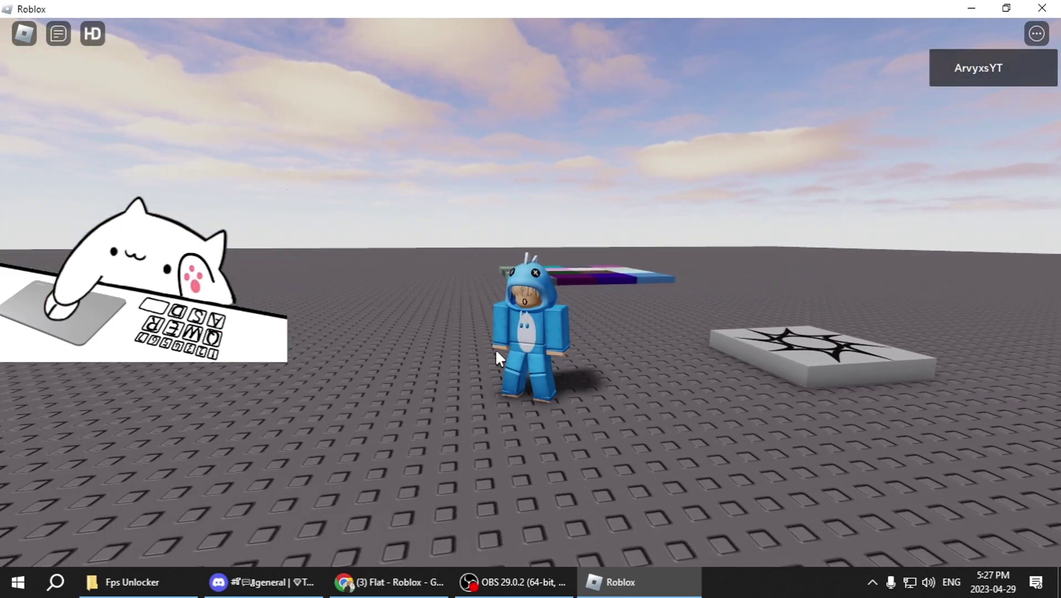
- Return to the Fps Unlocker folder and delete the rbxfpsunlocker-x64-hotfix1 zip archive
click(118, 582)
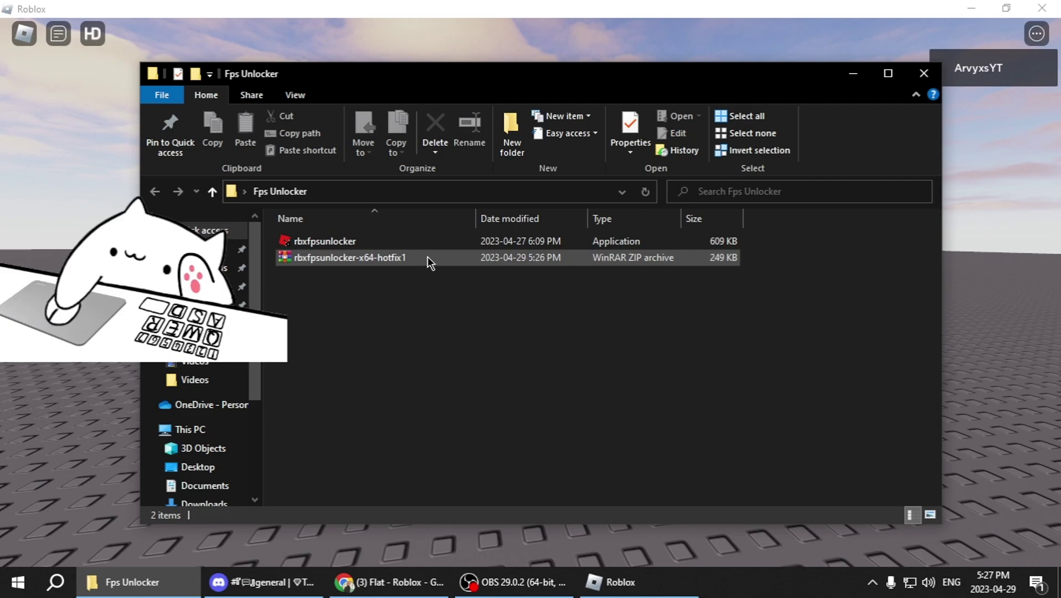
right_click(417, 266)
click(357, 413)
click(346, 259)
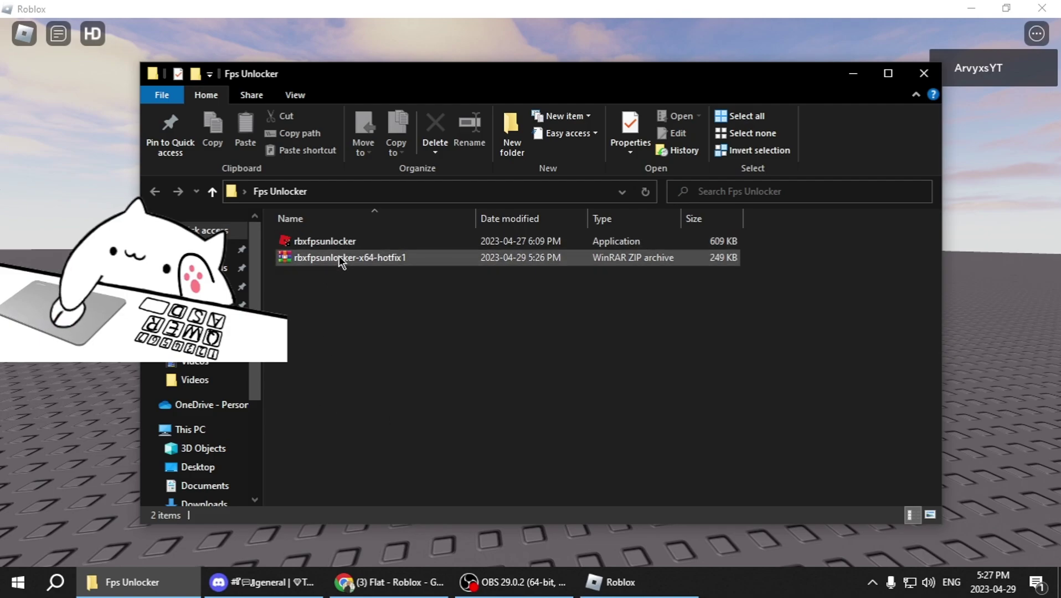
click(436, 125)
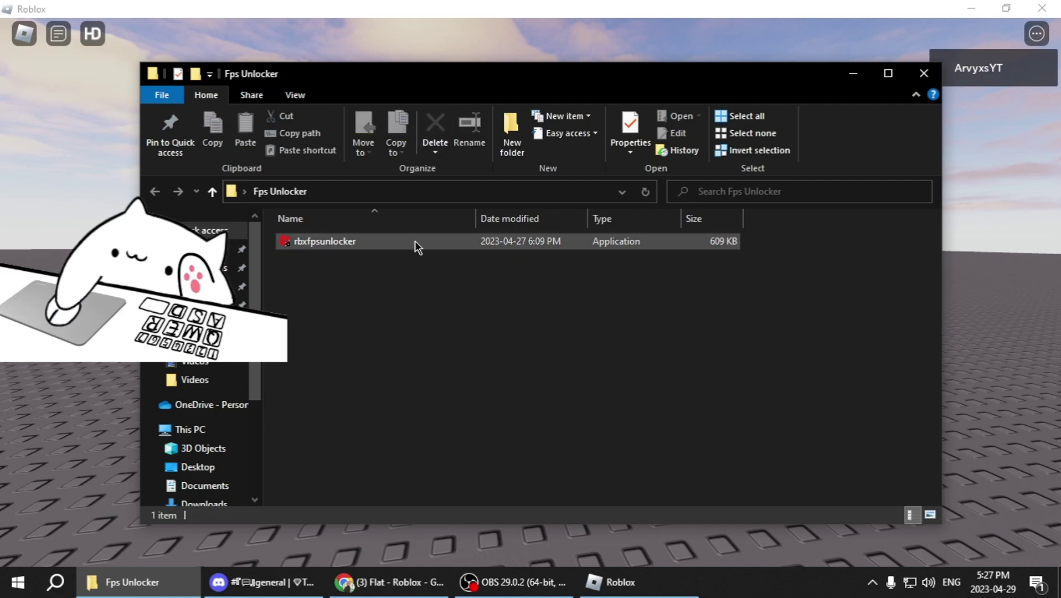
- Run the rbxfpsunlocker application from the Fps Unlocker folder
double_click(357, 242)
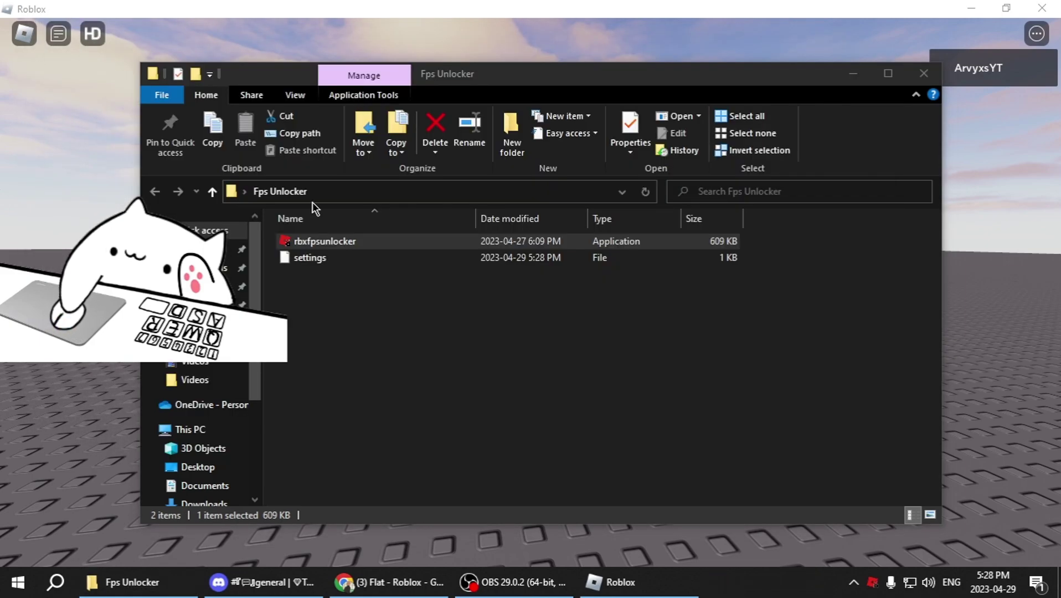
click(472, 339)
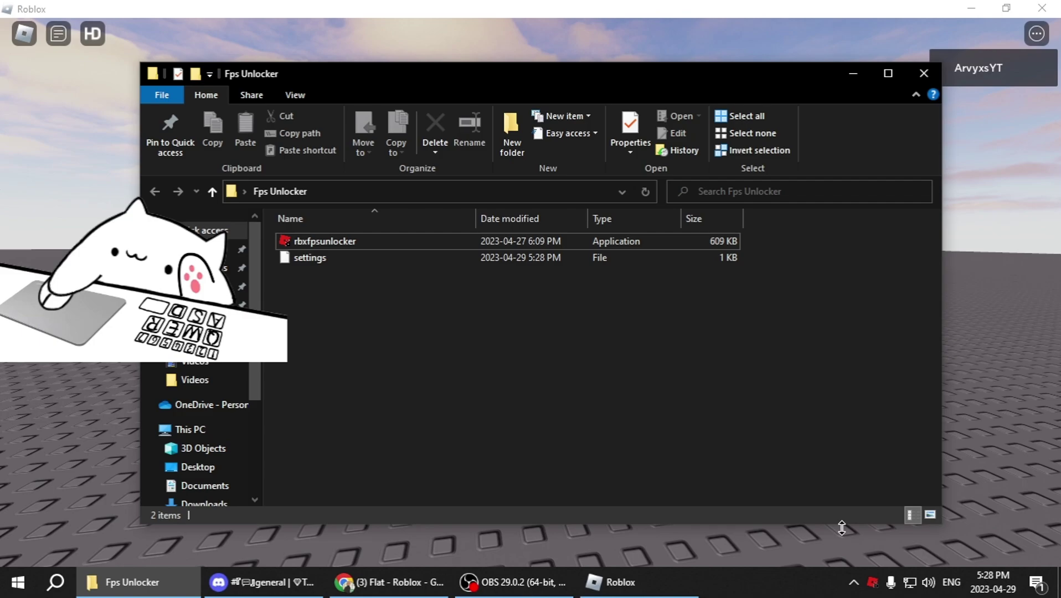
- Look through the FPS Cap options of the running rbxfpsunlocker without changing the selection
click(856, 585)
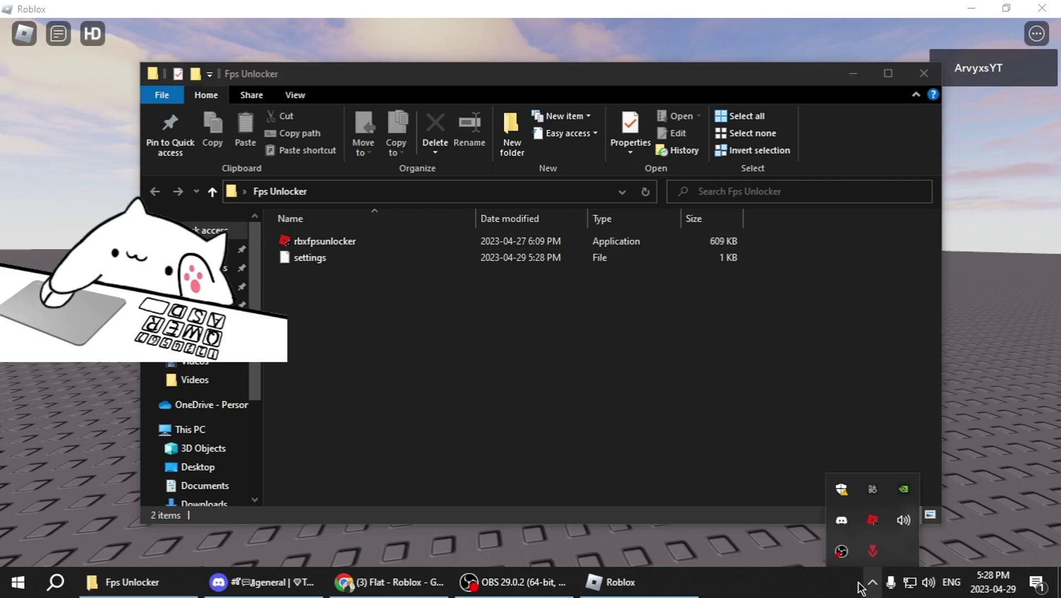
right_click(873, 548)
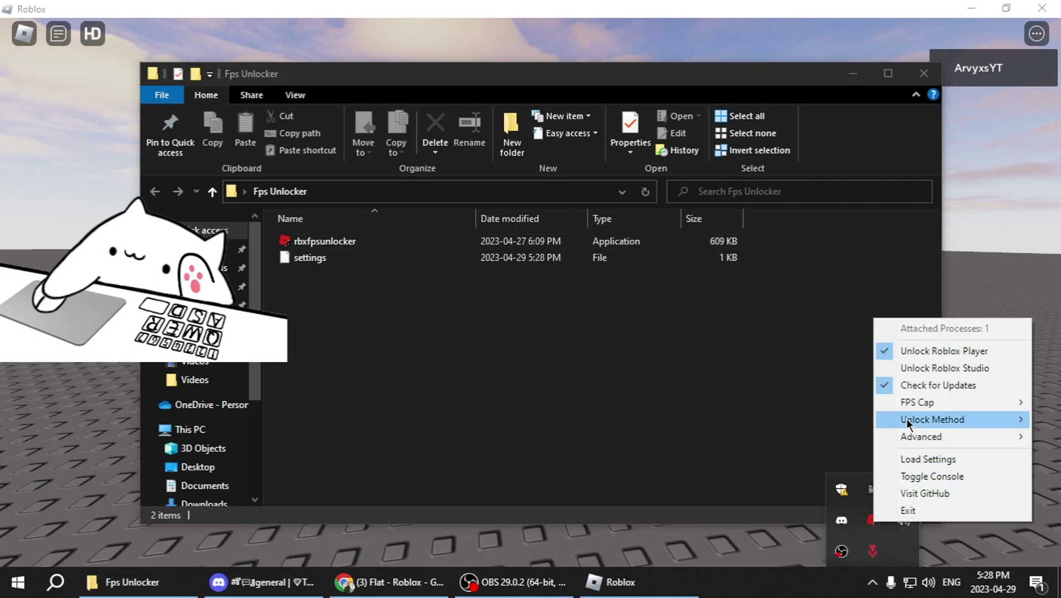
mouse_move(907, 404)
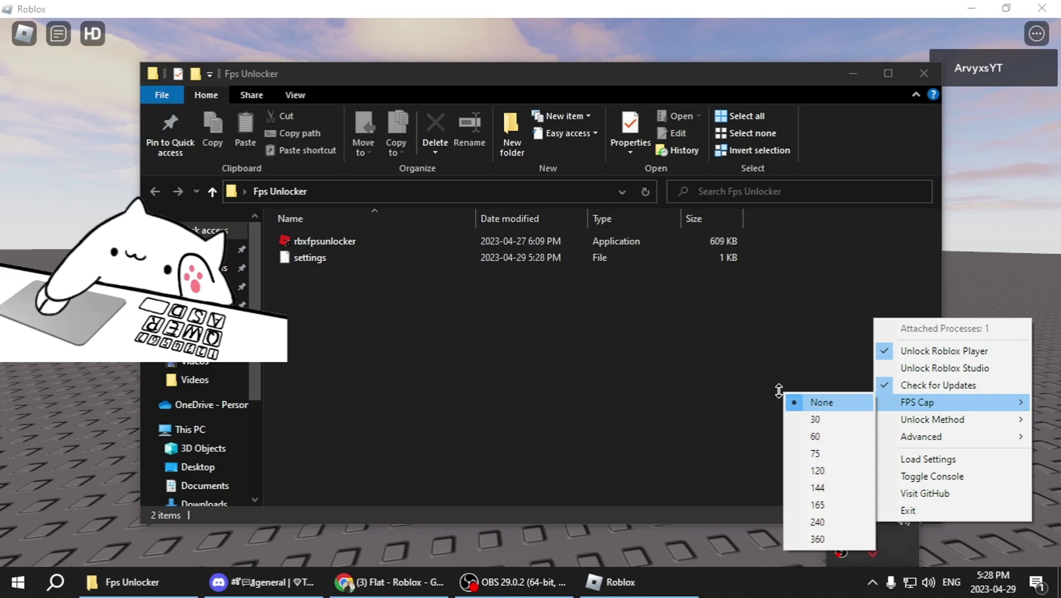
click(814, 247)
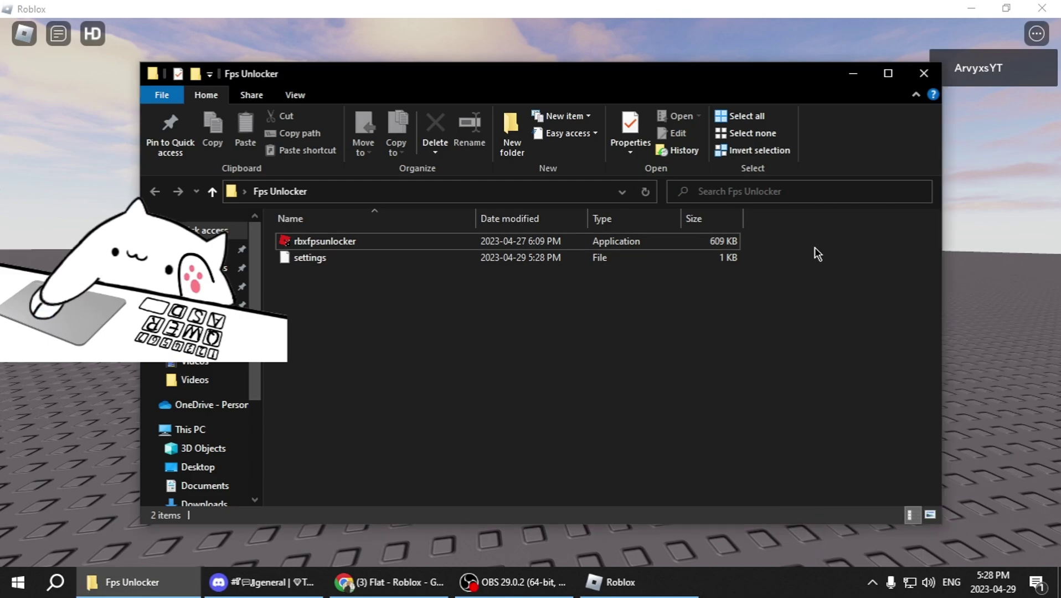
- Close the Fps Unlocker folder, then display the in-game performance stats and check the frame rate while moving the character
click(911, 75)
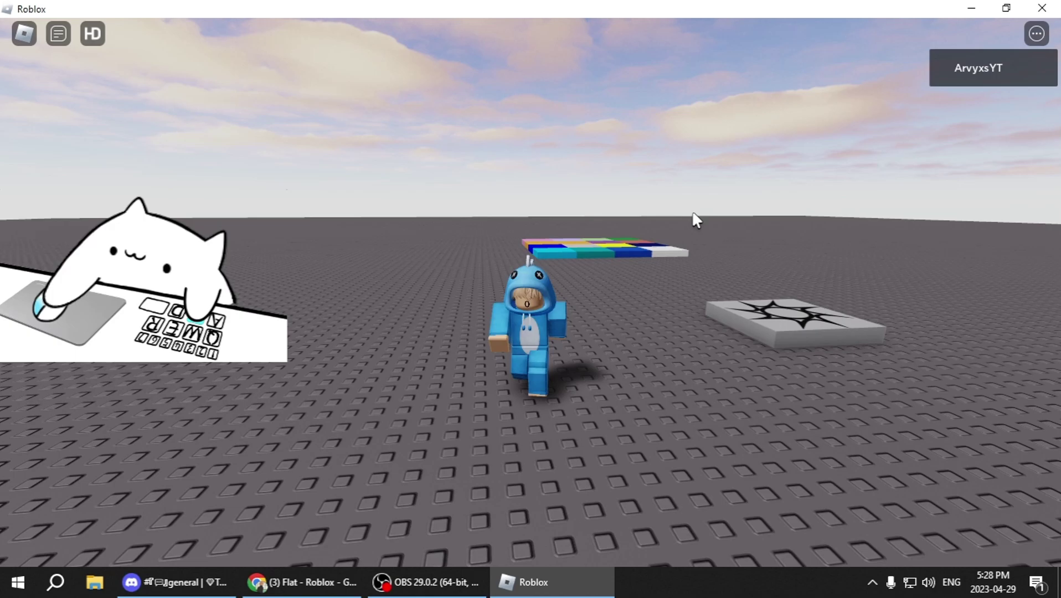
key(shift)
key(shift+F5)
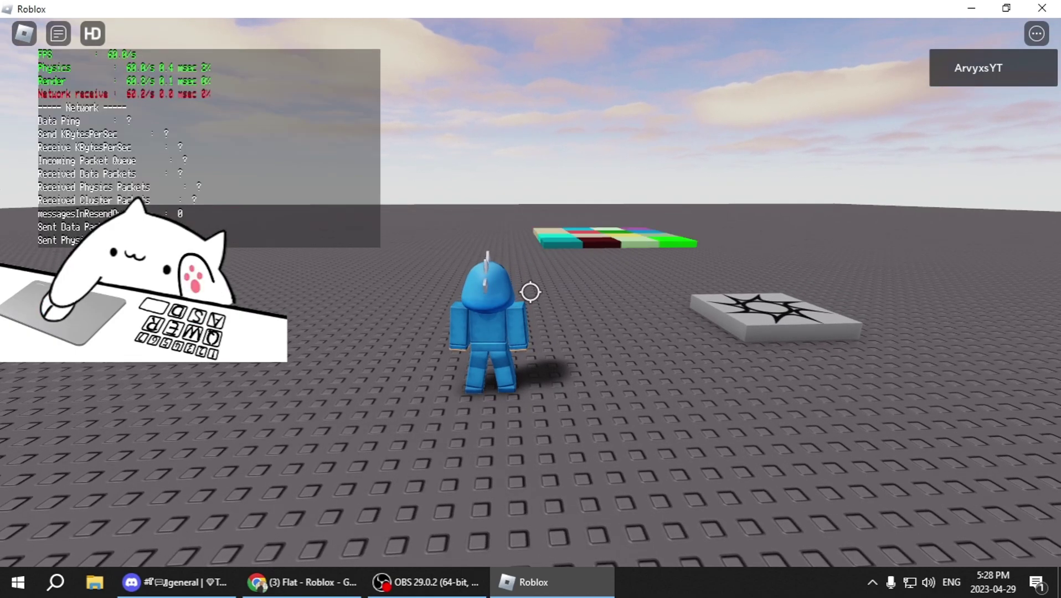
key(w)
key(d)
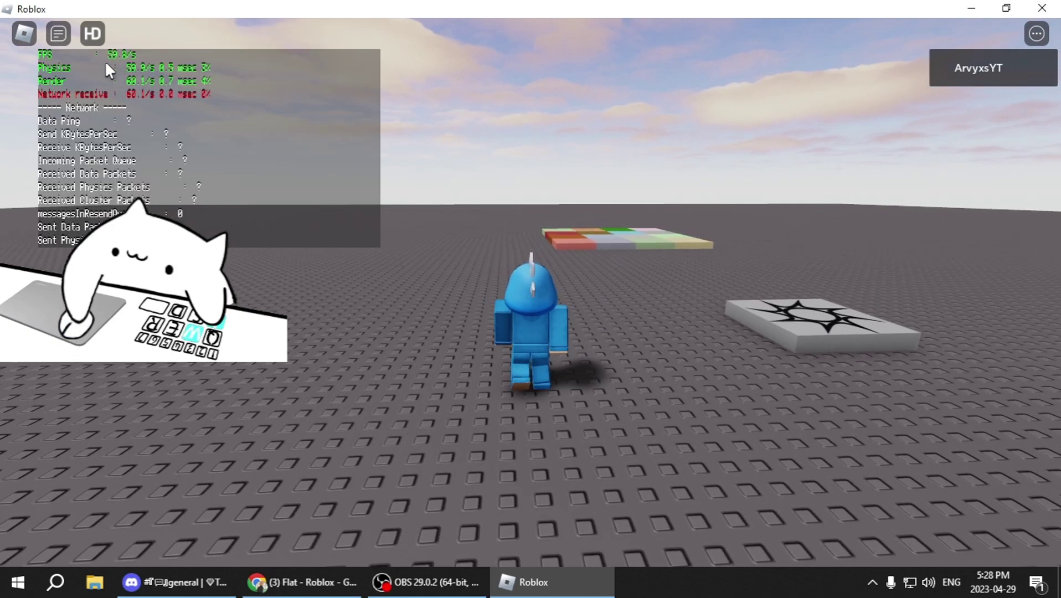
key(s)
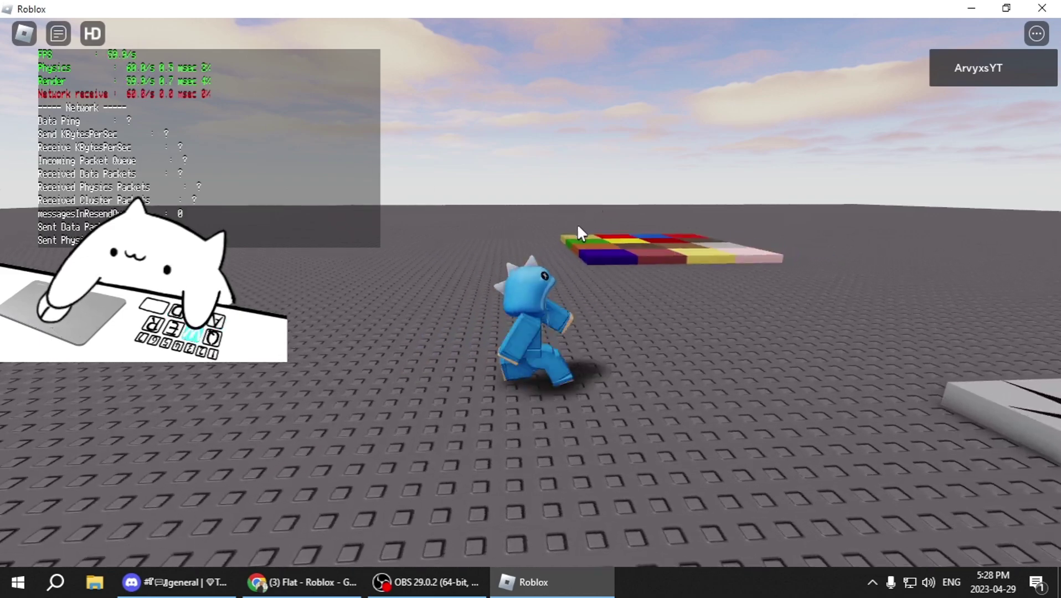
- Set the FPS cap in rbxfpsunlocker to 144 and acknowledge the notice
click(872, 583)
right_click(868, 529)
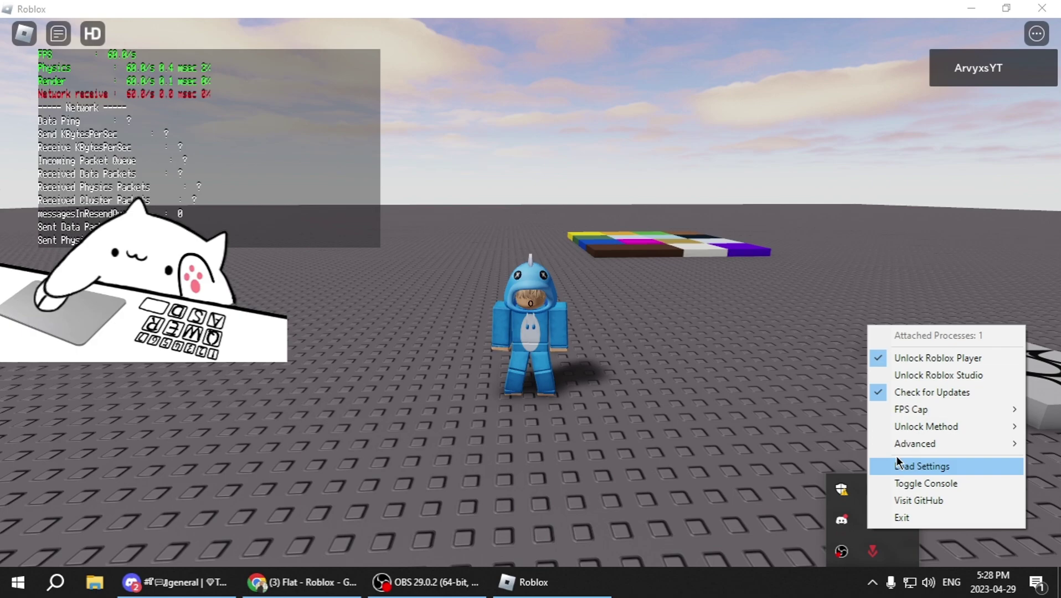
mouse_move(894, 410)
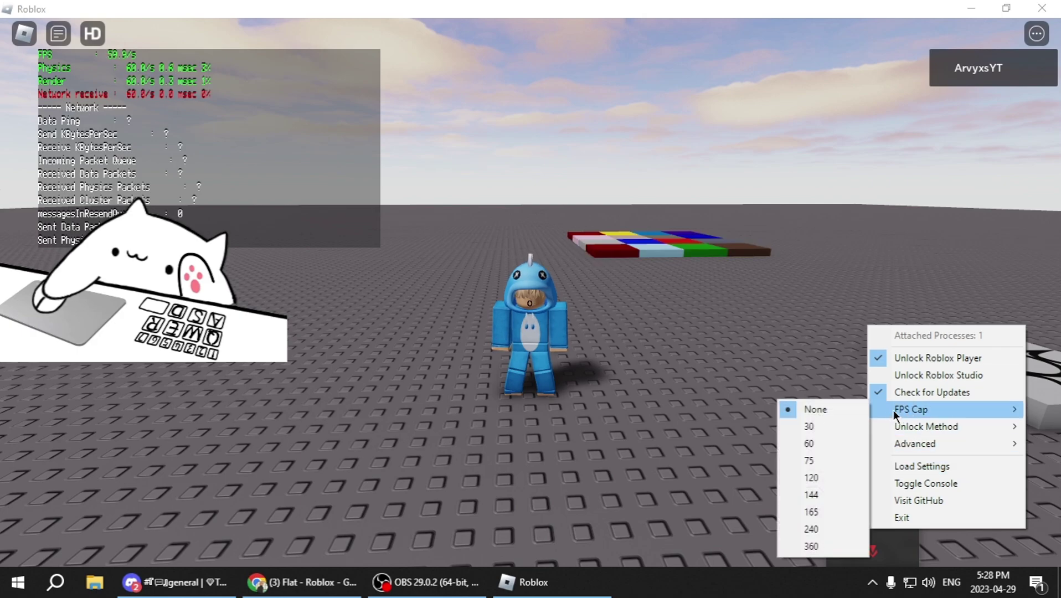
click(834, 492)
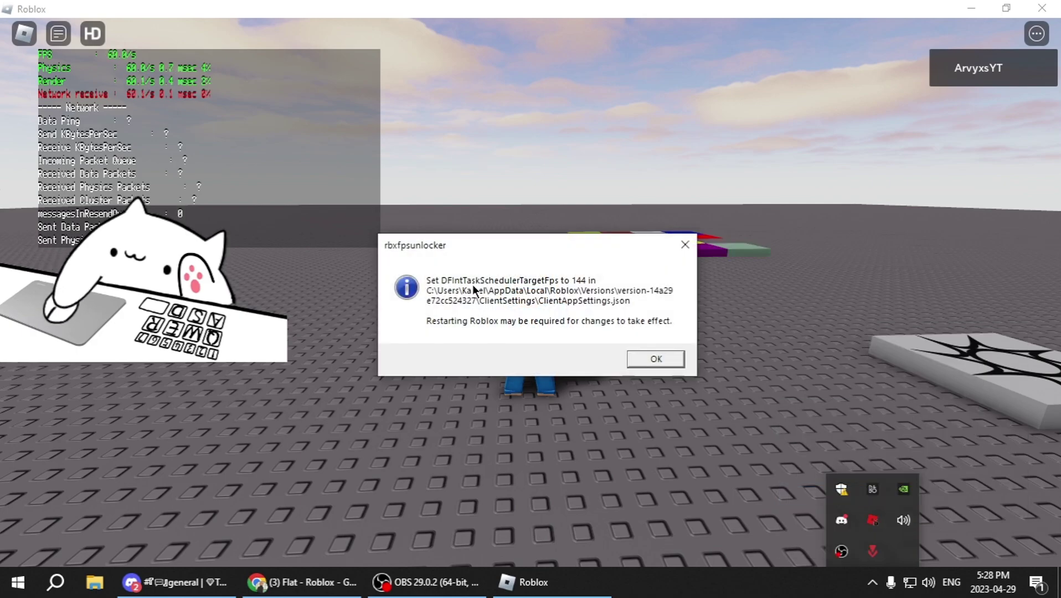
click(654, 357)
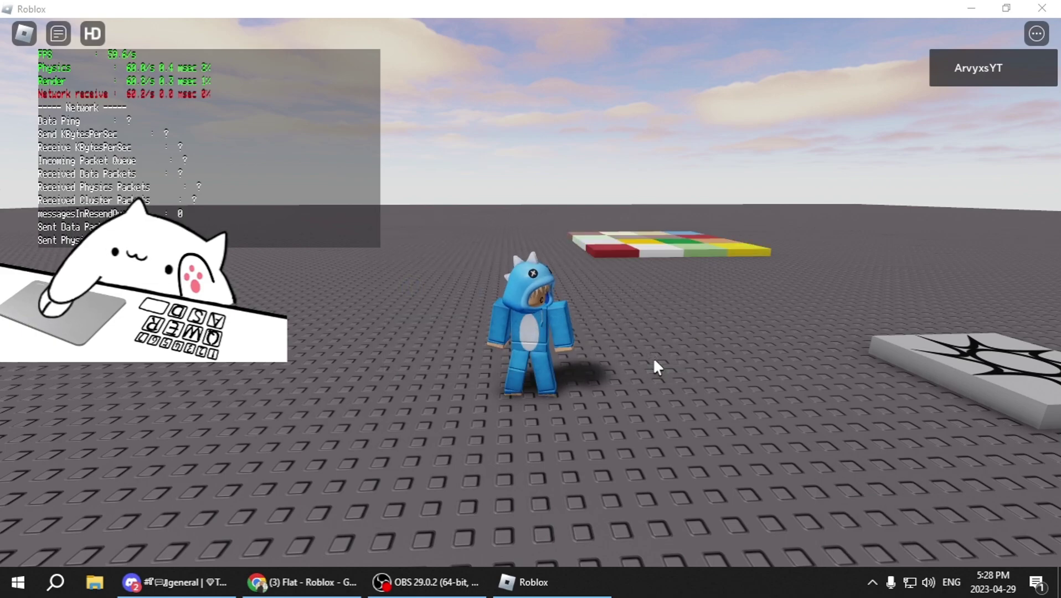
- Set the FPS cap in rbxfpsunlocker to None and acknowledge the notice about restarting Roblox
click(873, 582)
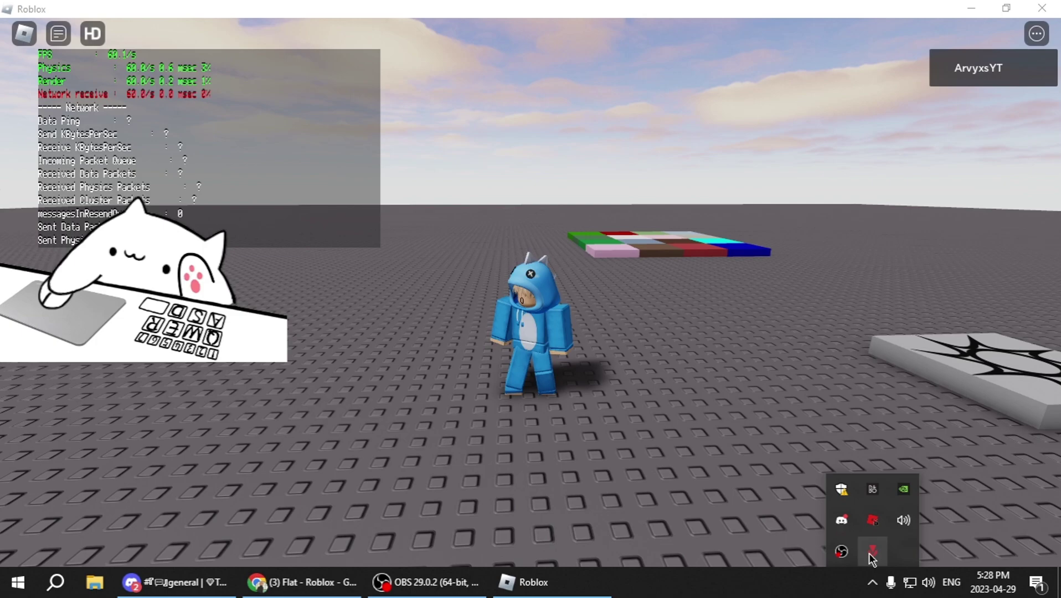
right_click(871, 520)
mouse_move(915, 411)
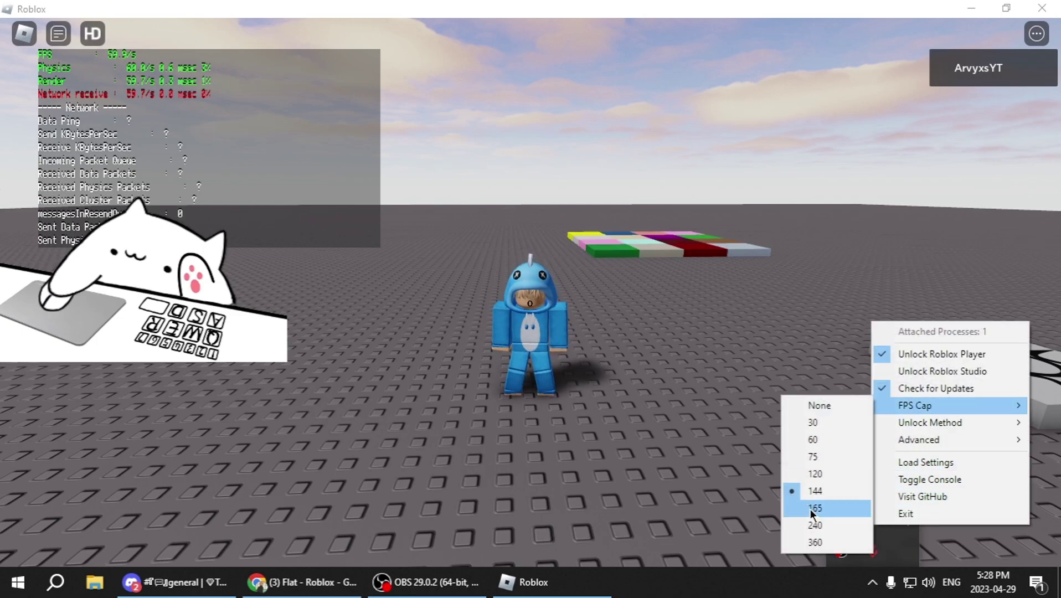
click(818, 405)
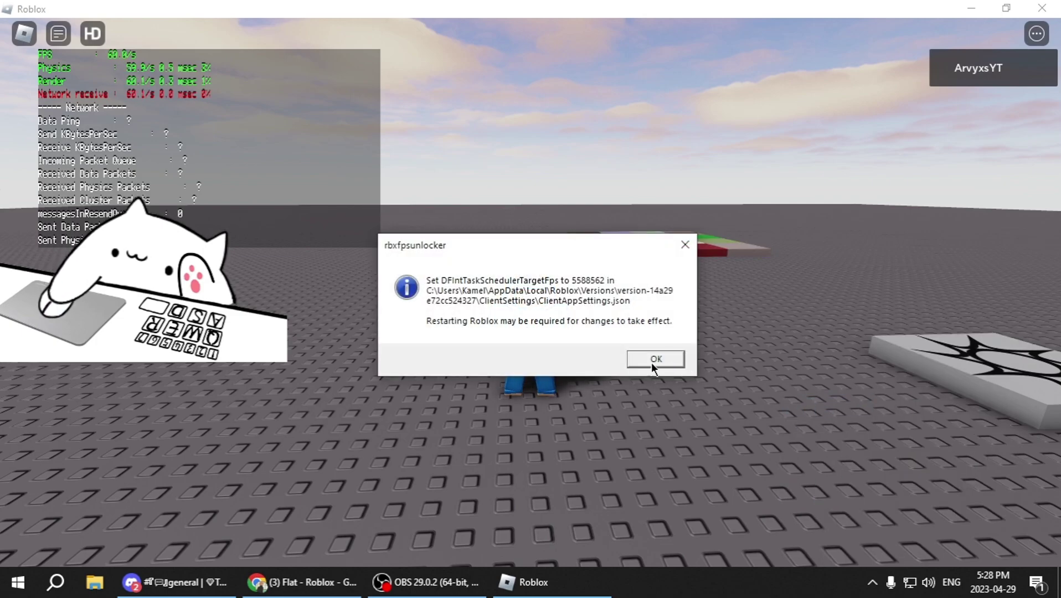
click(671, 357)
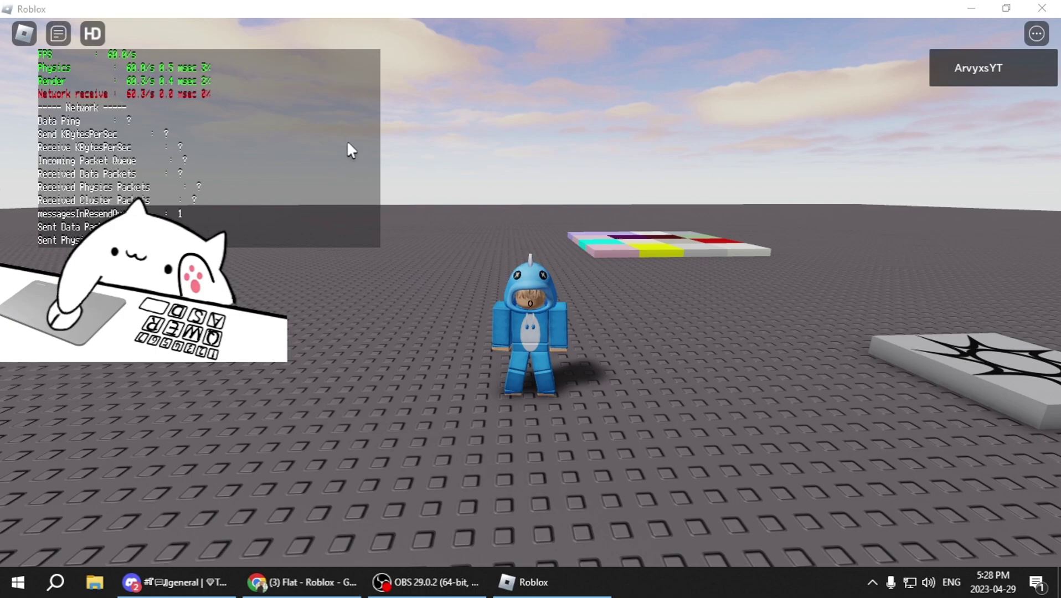
- Close the running Roblox game and relaunch the Flat experience from its web page
click(1034, 6)
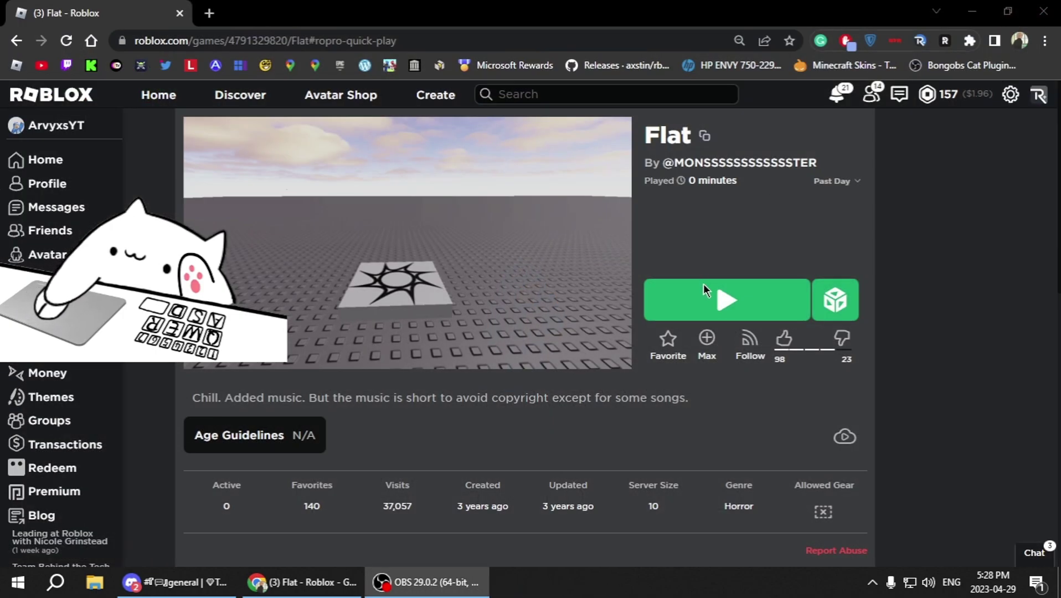
click(733, 302)
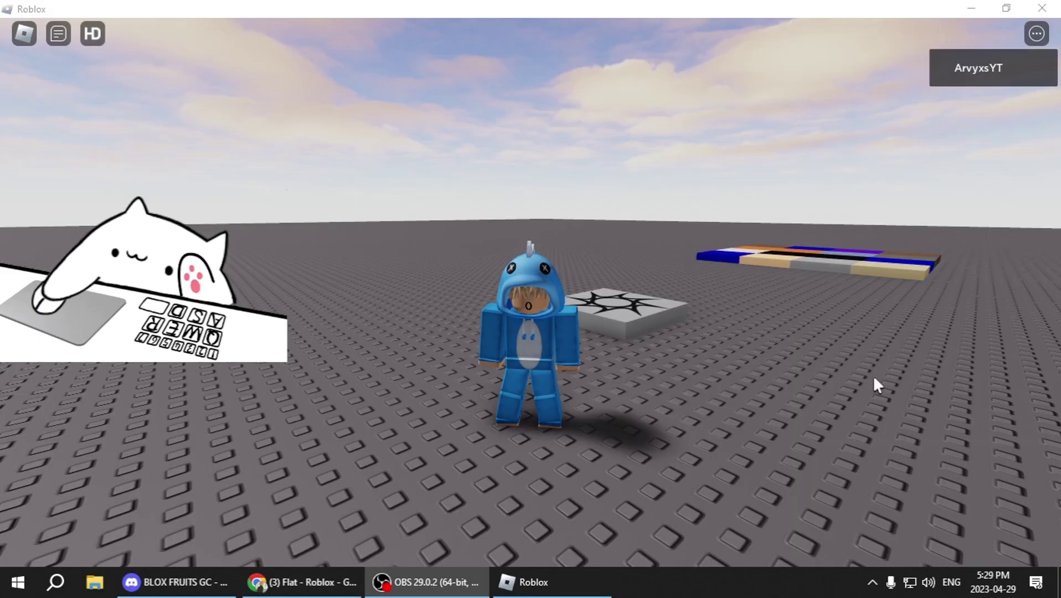
- Walk the character around the relaunched Flat game and display the performance stats to check the frame rate
key(d)
key(w)
key(s)
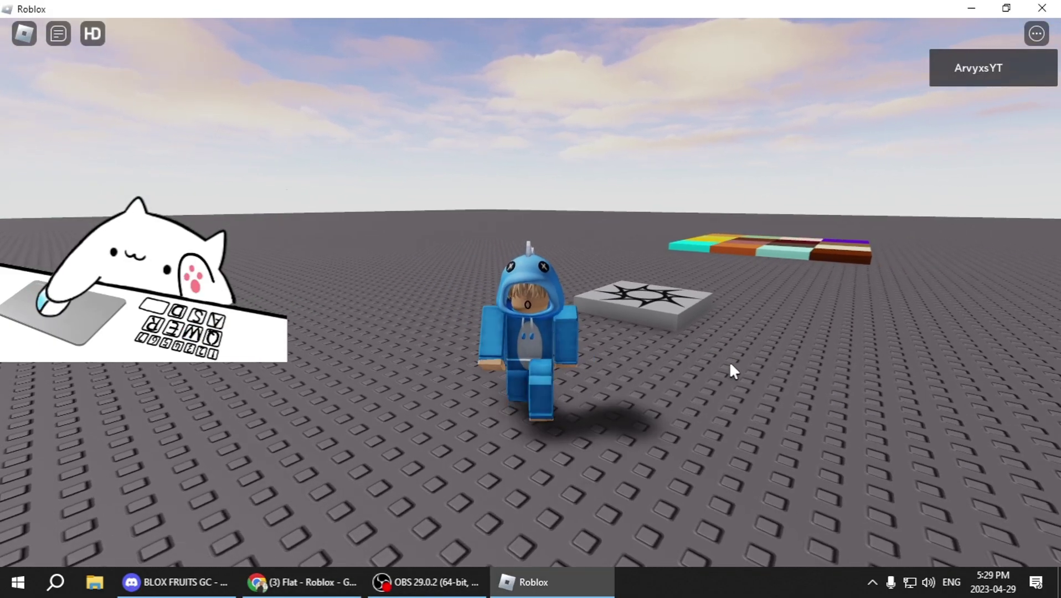
key(shift)
key(shift+F3)
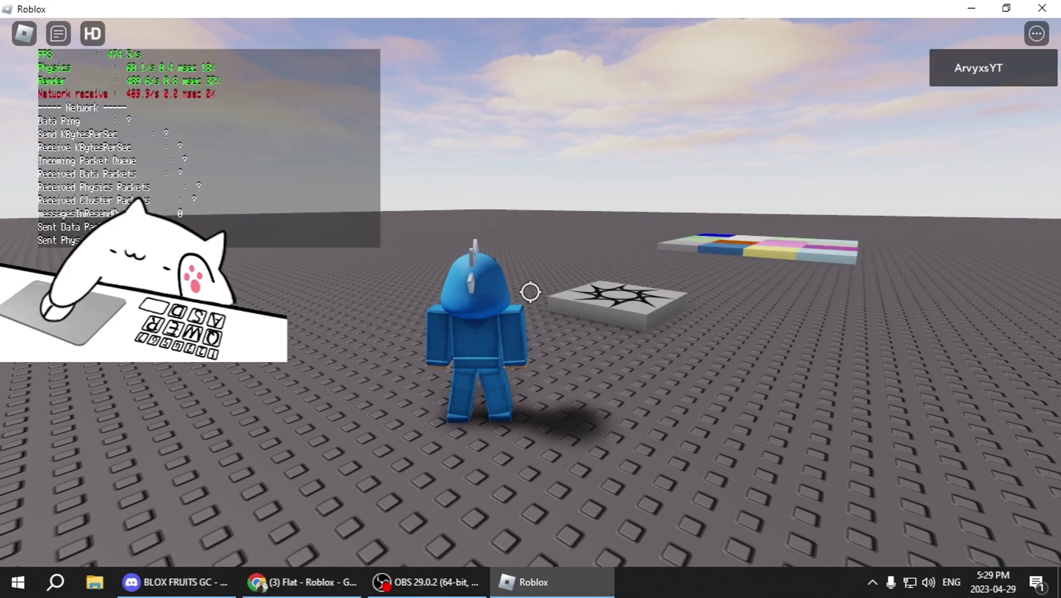
key(shift)
key(d)
key(w)
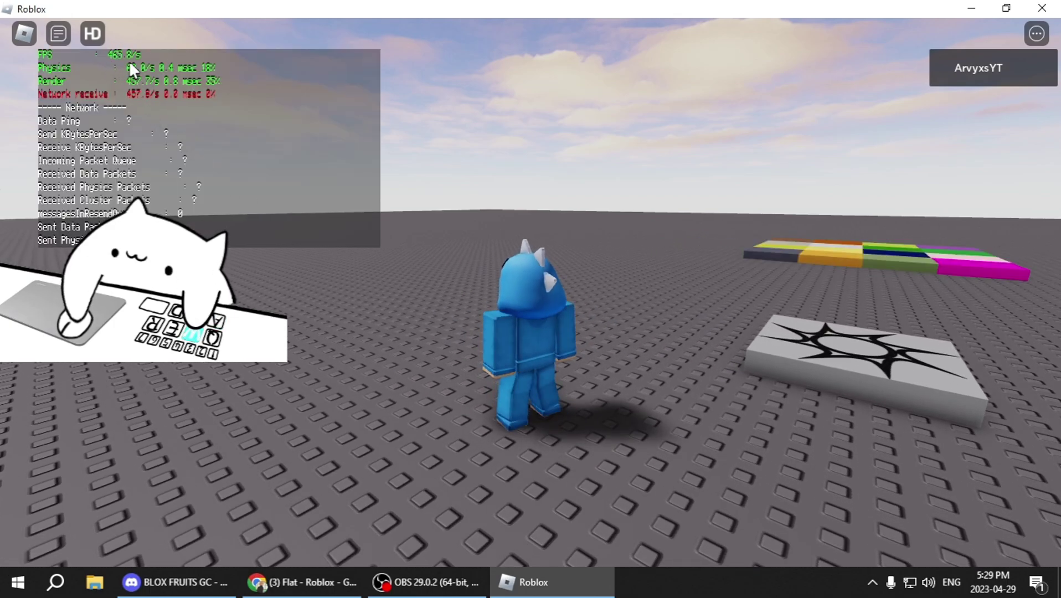
key(s)
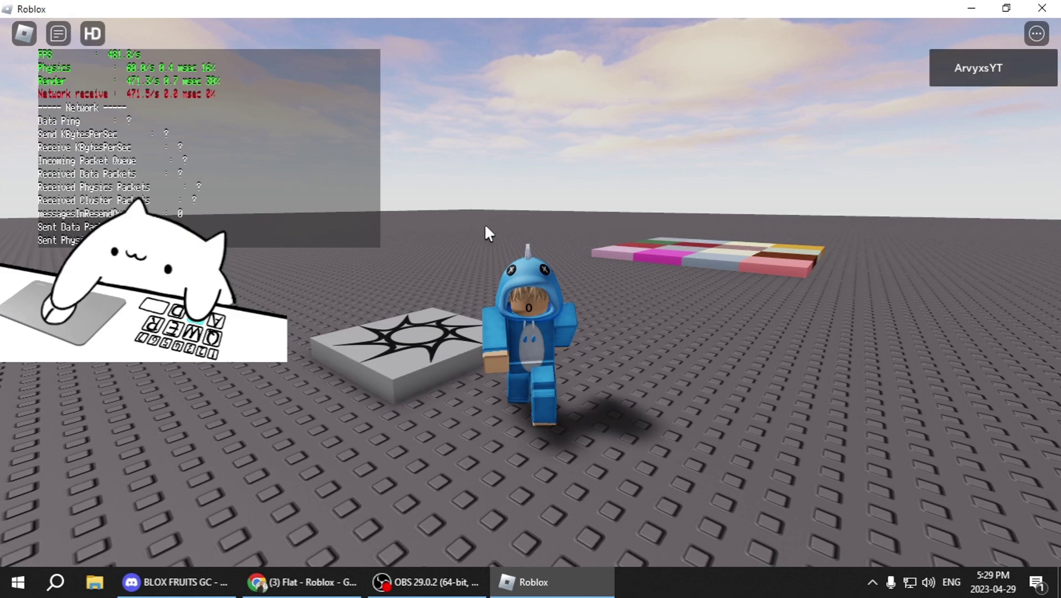
key(s)
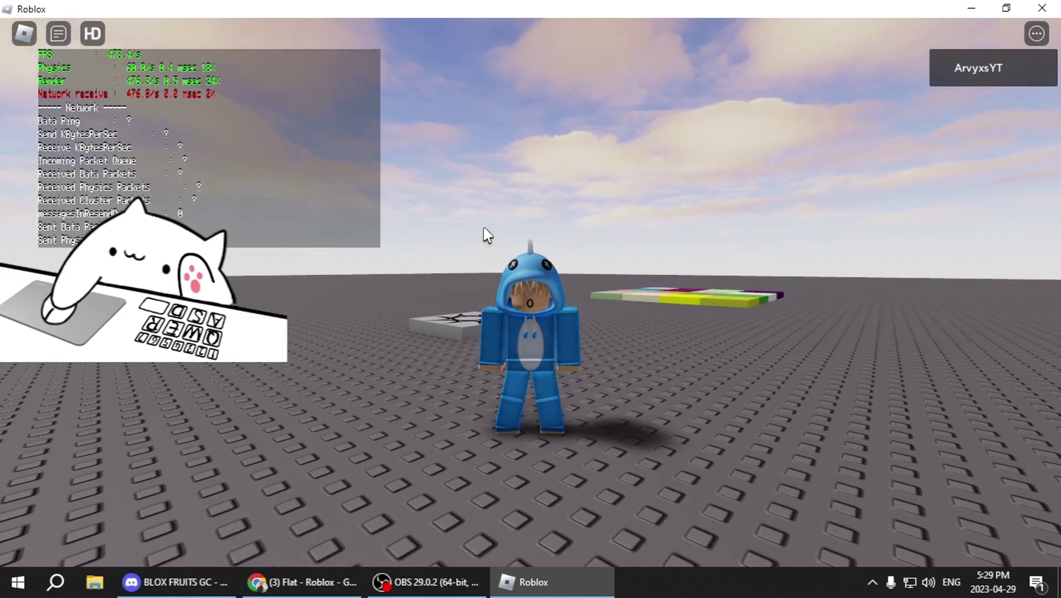